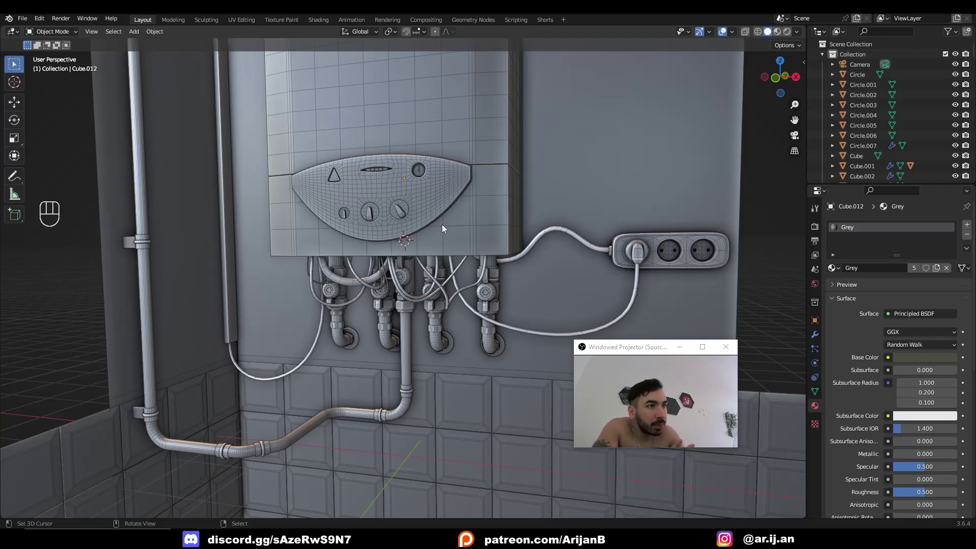
- Examine the boiler and the pipes and cables beneath it from several angles and distances
middle_drag(443, 222, 477, 334)
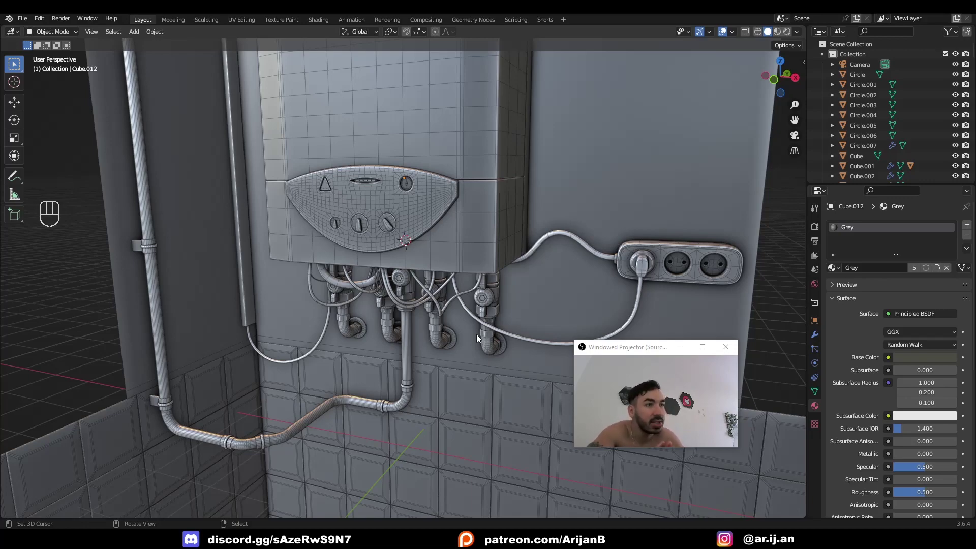
middle_drag(477, 334, 394, 224)
middle_drag(333, 206, 285, 249)
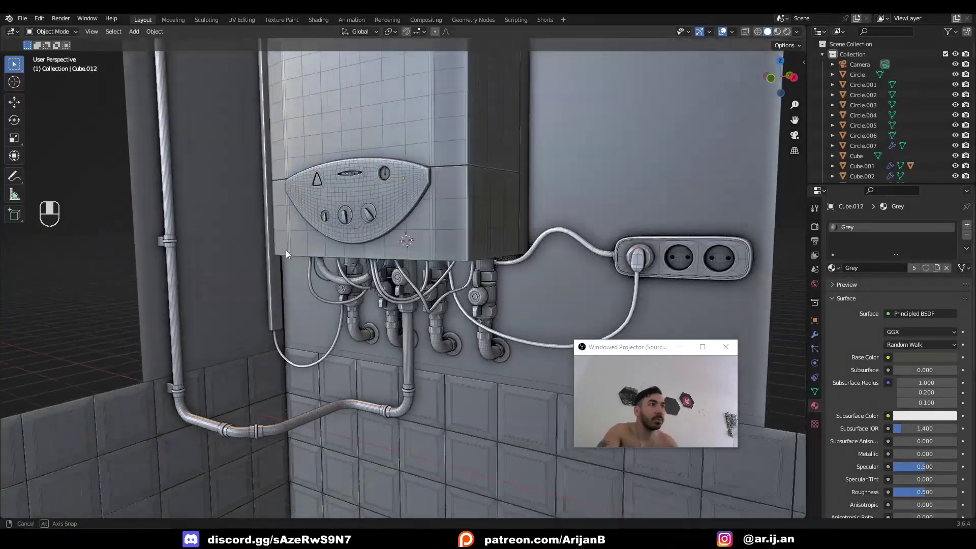
scroll(325, 249, down, 3)
mouse_move(351, 248)
middle_down()
mouse_move(410, 270)
mouse_move(377, 238)
mouse_move(410, 237)
mouse_move(339, 258)
middle_up()
scroll(409, 237, up, 3)
scroll(411, 300, down, 5)
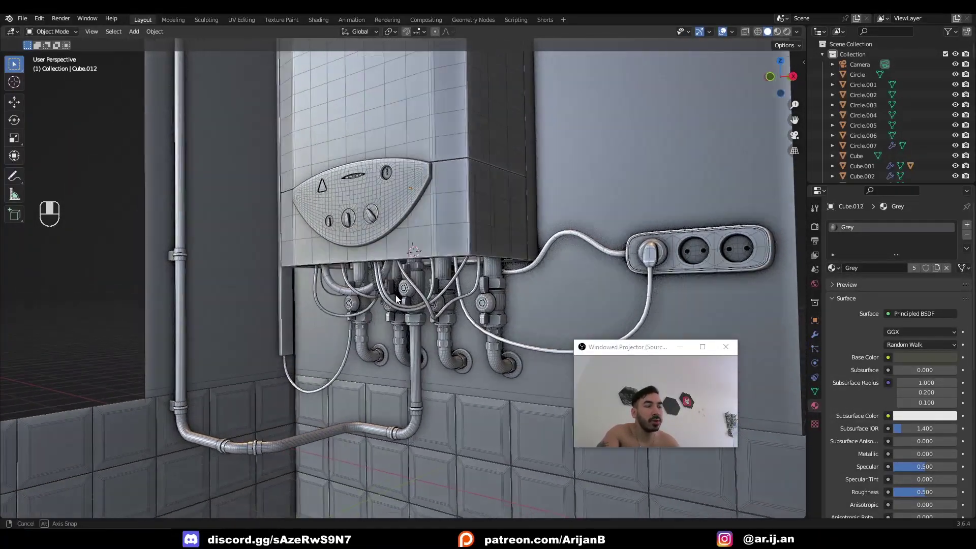
- Add a path curve in wireframe view near the boiler and rotate its points about the Y axis until it stands vertical
key(z)
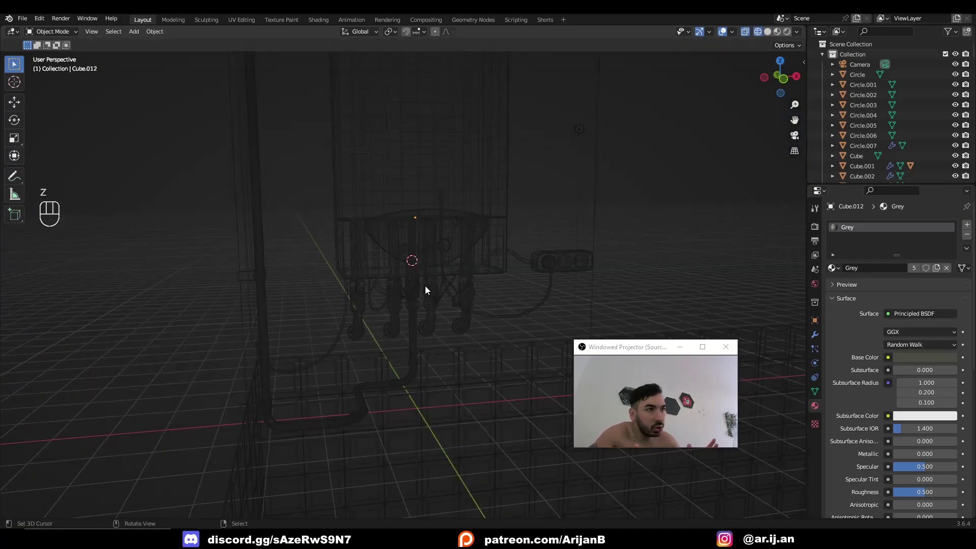
middle_drag(425, 286, 347, 264)
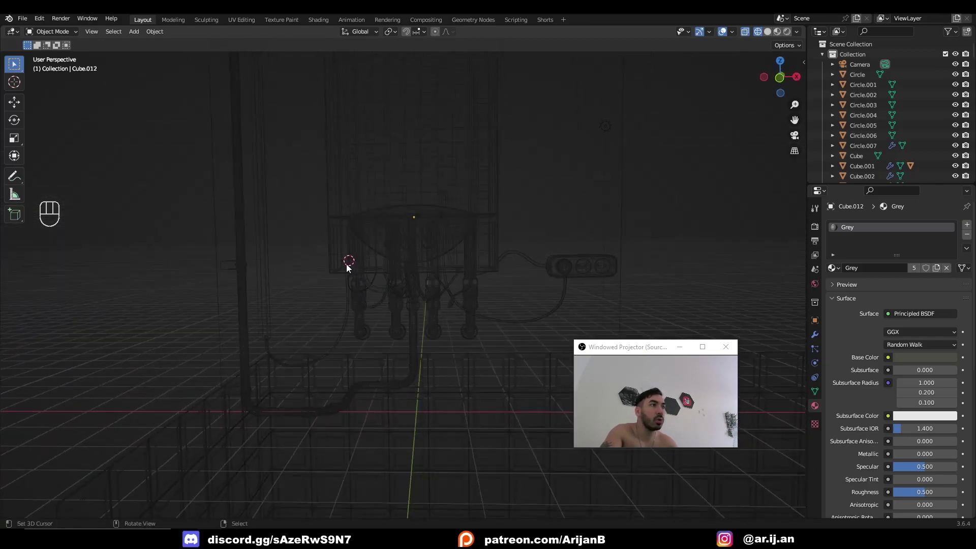
key(shift+a)
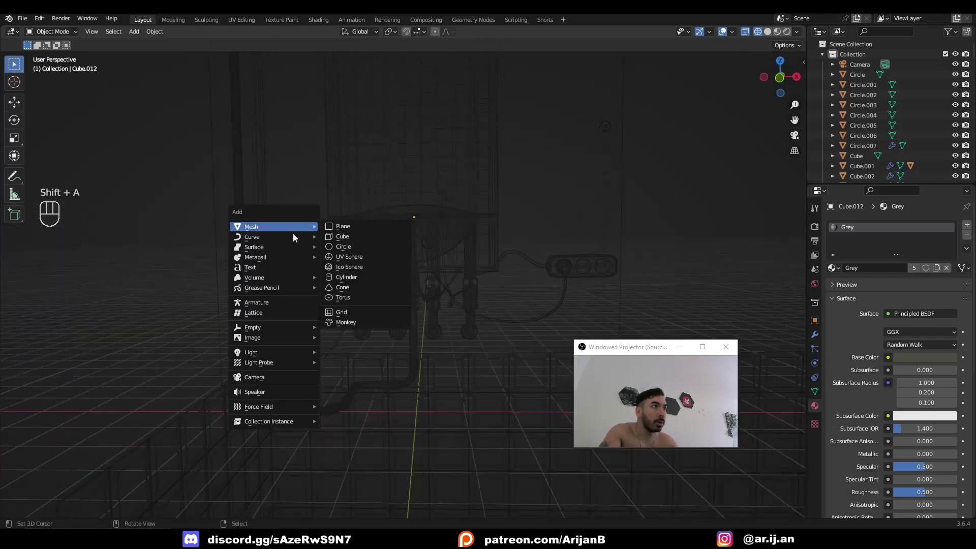
mouse_move(294, 237)
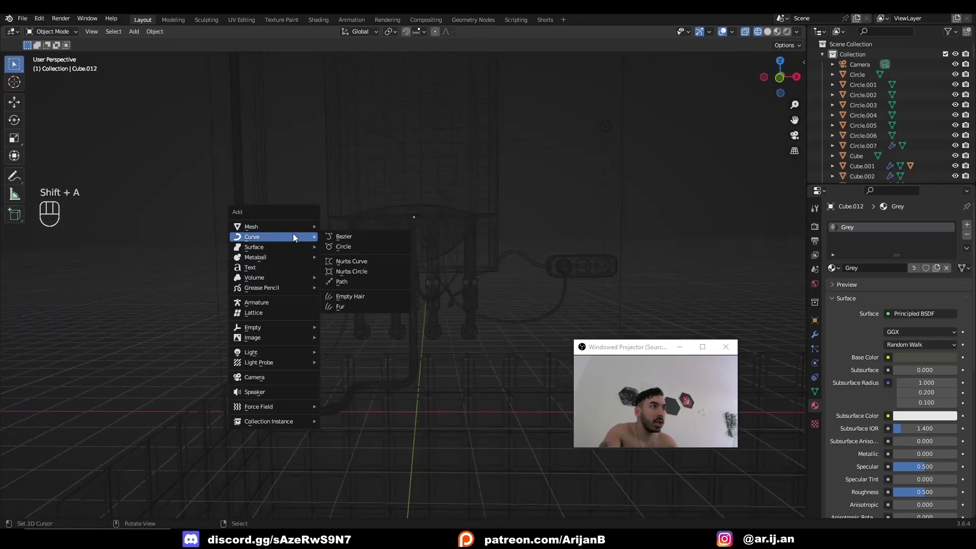
click(347, 280)
middle_drag(349, 280, 404, 315)
scroll(406, 328, up, 2)
key(Tab)
key(r)
key(y)
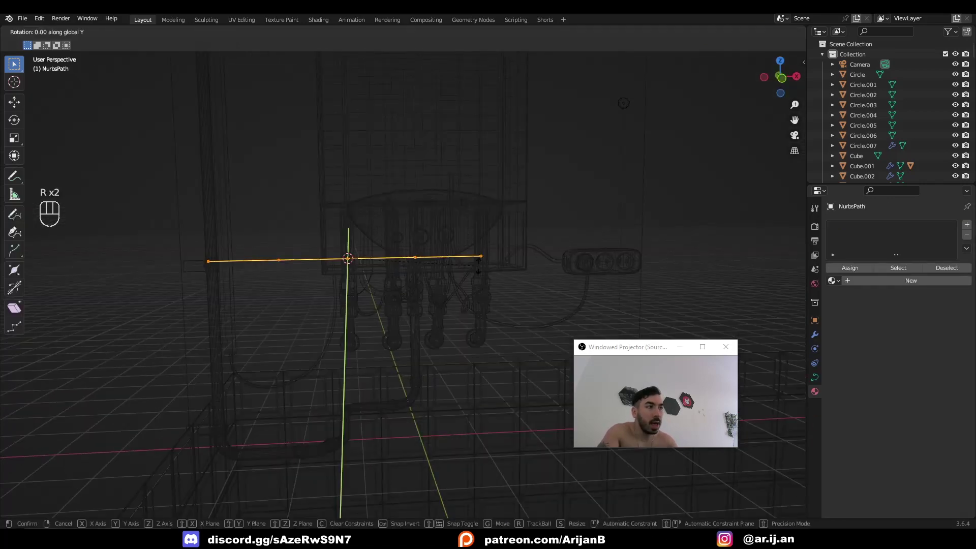
ctrl+click(343, 328)
- Delete the path's two upper control points and move the lowest point inward to begin a bend
right_click(351, 190)
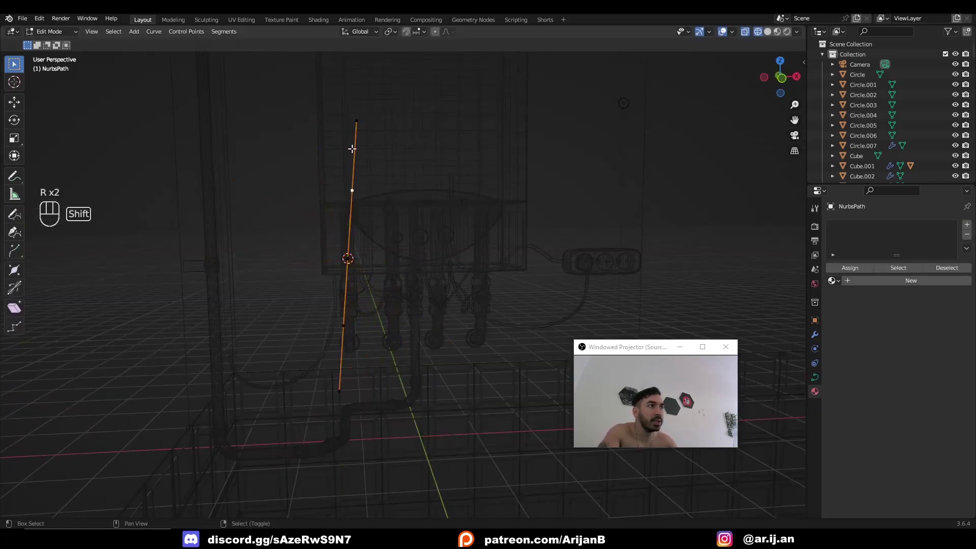
shift+right_click(356, 121)
key(x)
click(437, 110)
middle_drag(337, 383, 327, 372)
right_click(327, 371)
key(g)
click(355, 328)
- Extrude the path's end point repeatedly to form a U-shaped loop that rises back up under the boiler
key(e)
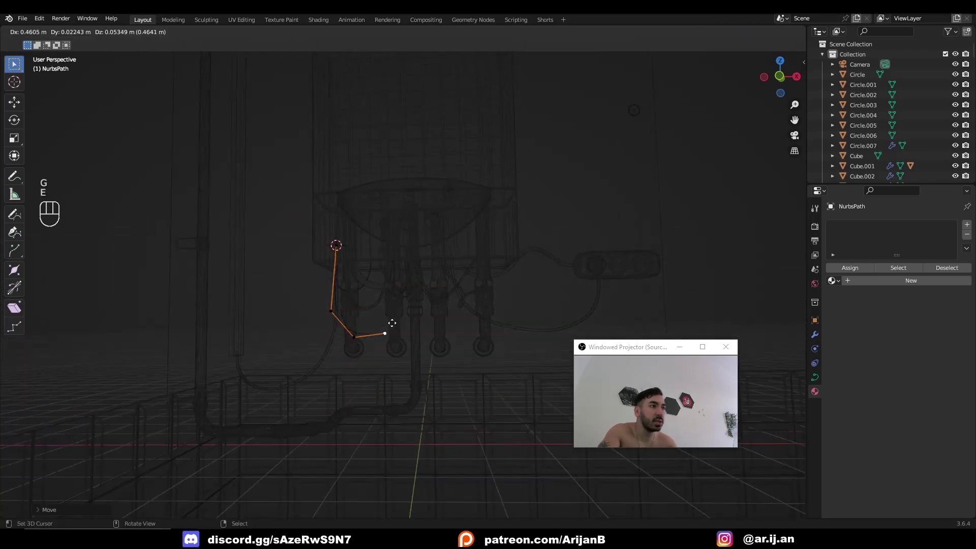
click(406, 315)
key(e)
click(424, 284)
mouse_move(424, 283)
middle_down()
mouse_move(342, 296)
mouse_move(442, 269)
mouse_move(475, 320)
middle_up()
key(e)
click(373, 278)
key(e)
click(392, 239)
- Reposition the path's control points in solid view from the side so the loop hangs beneath the boiler
key(z)
key(Tab)
key(g)
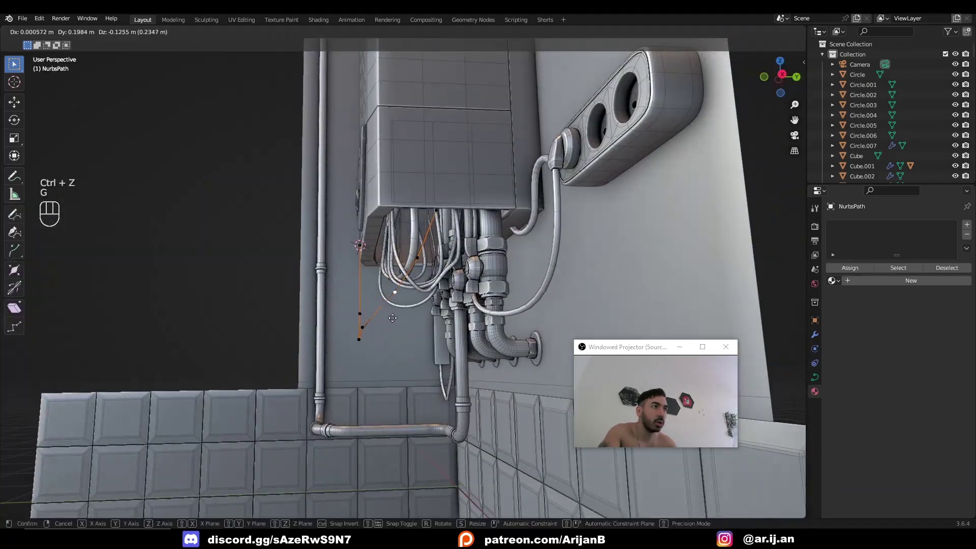
click(370, 331)
click(381, 330)
key(g)
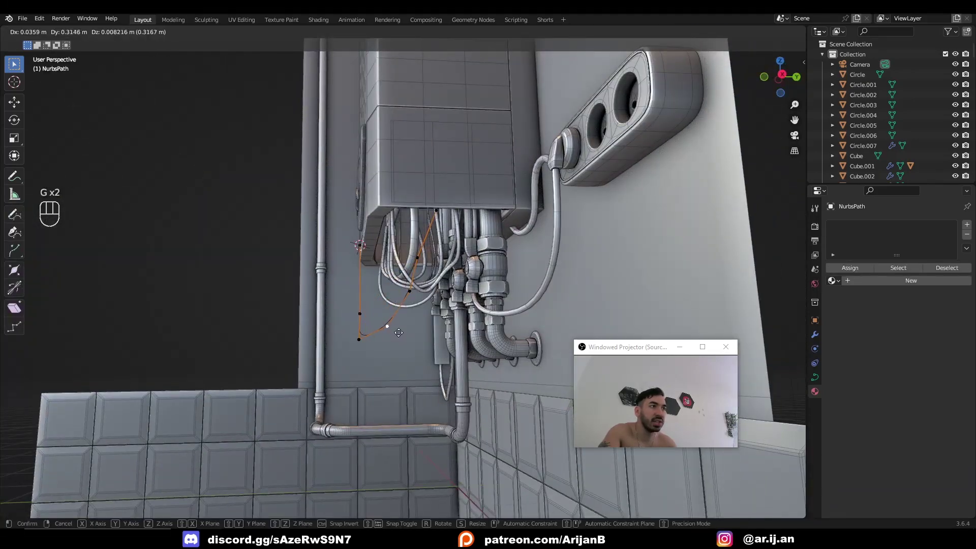
click(388, 325)
click(358, 337)
key(g)
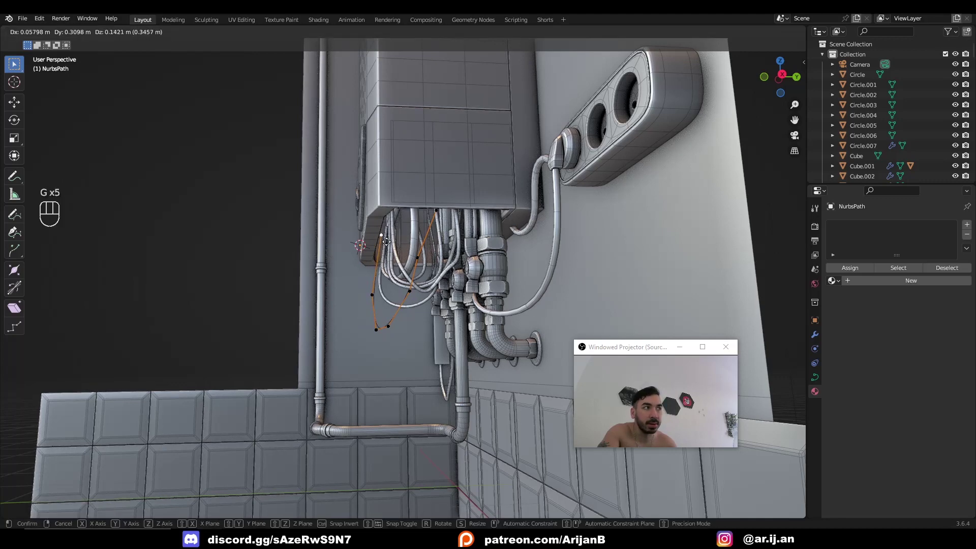
key(Tab)
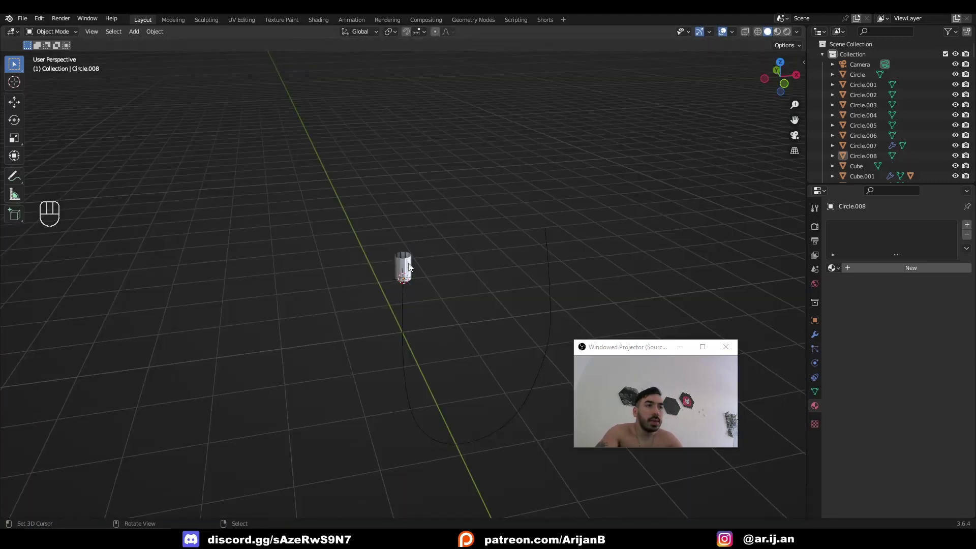
- Add a Curve modifier to the small cylinder, using NurbsPath as the curve object and Z as the deform axis
click(409, 267)
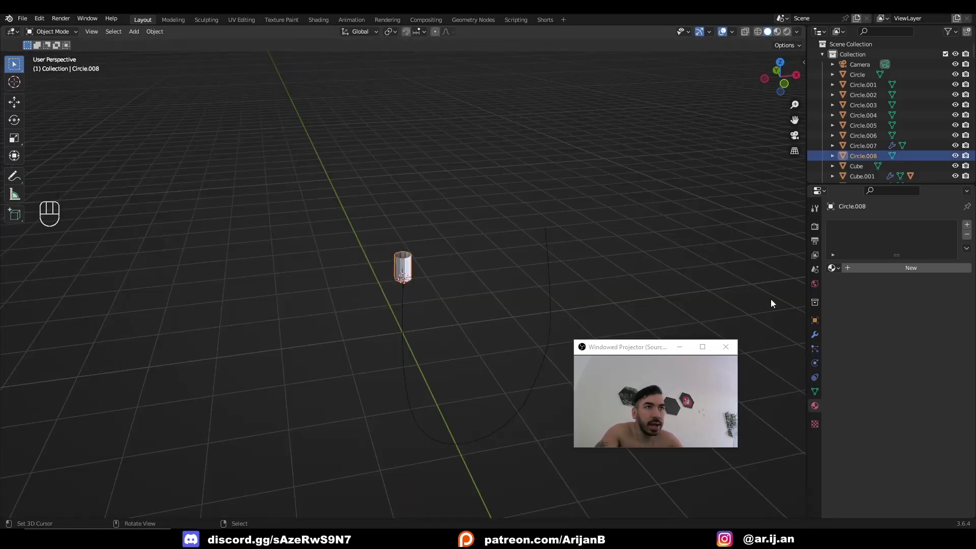
click(815, 335)
click(882, 225)
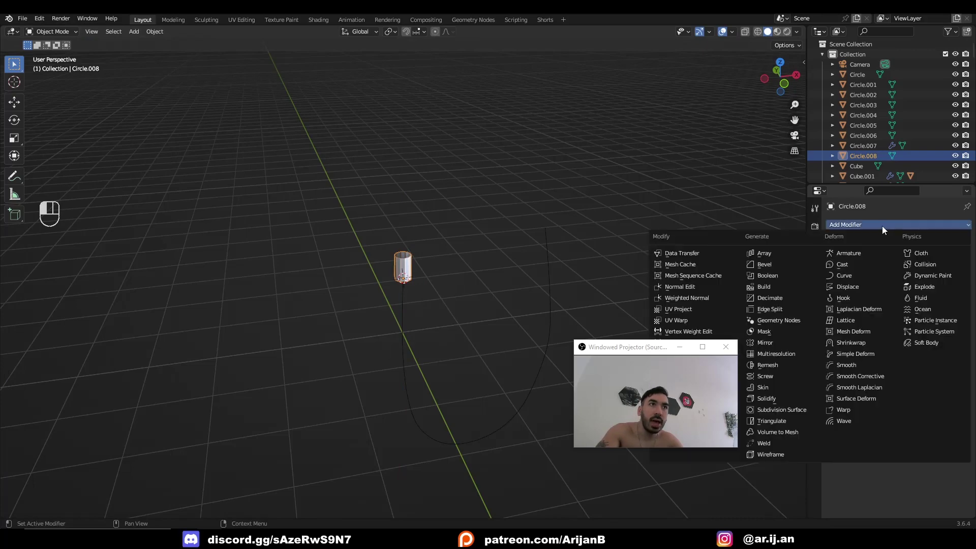
click(842, 275)
click(951, 256)
click(556, 281)
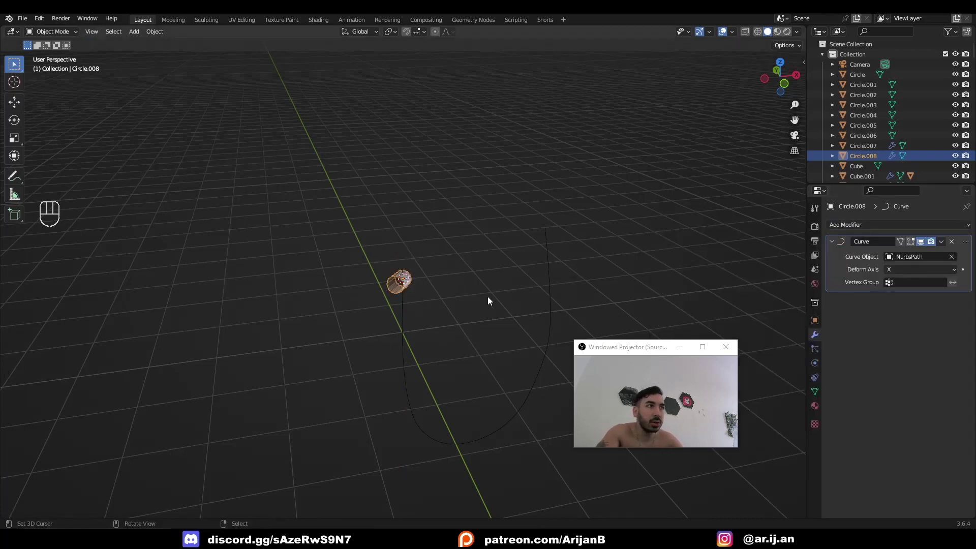
middle_drag(487, 297, 917, 266)
click(917, 268)
click(900, 282)
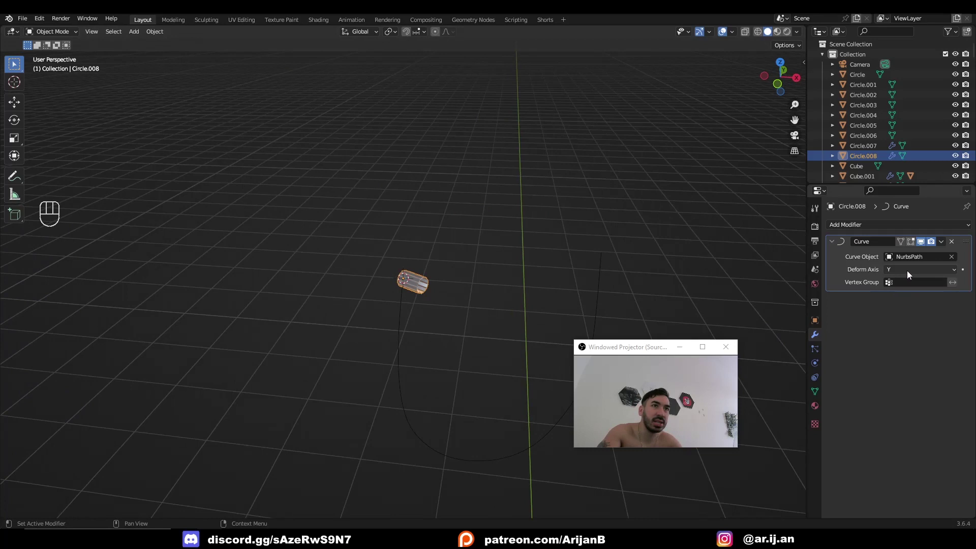
click(907, 269)
click(901, 301)
- Add an Array modifier above the Curve modifier with a relative offset of 0, 0, 1 and a count of 22
click(882, 225)
click(763, 253)
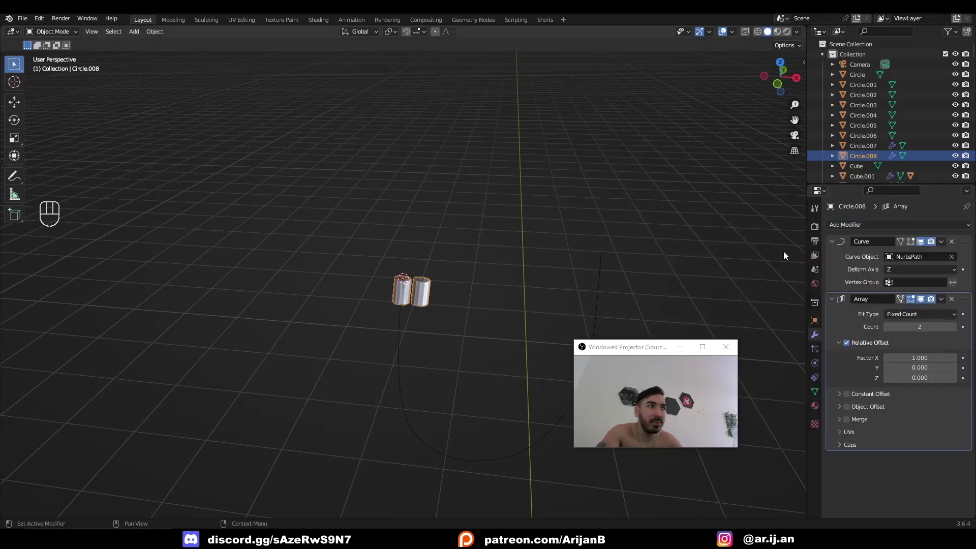
drag(967, 301, 966, 242)
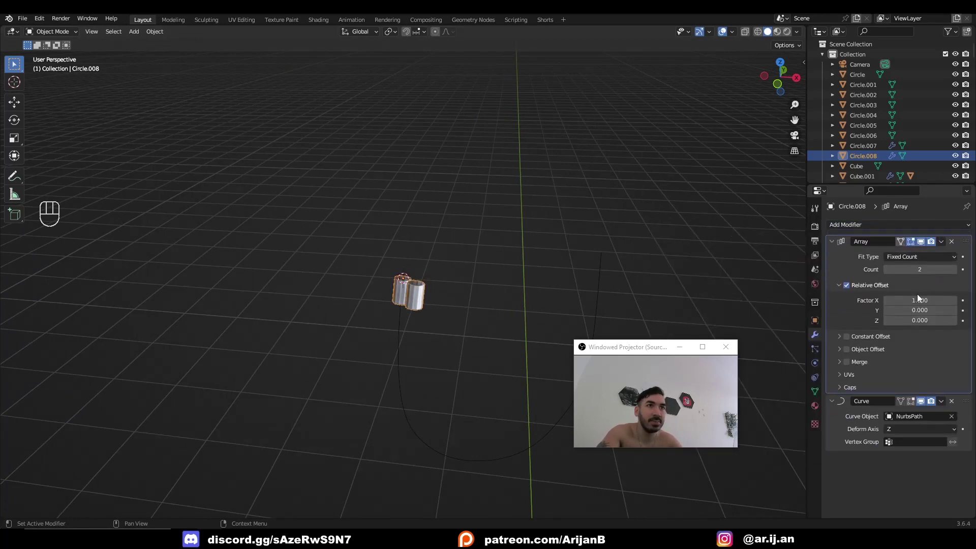
click(937, 299)
key(Tab)
key(Tab)
text(1)
key(Return)
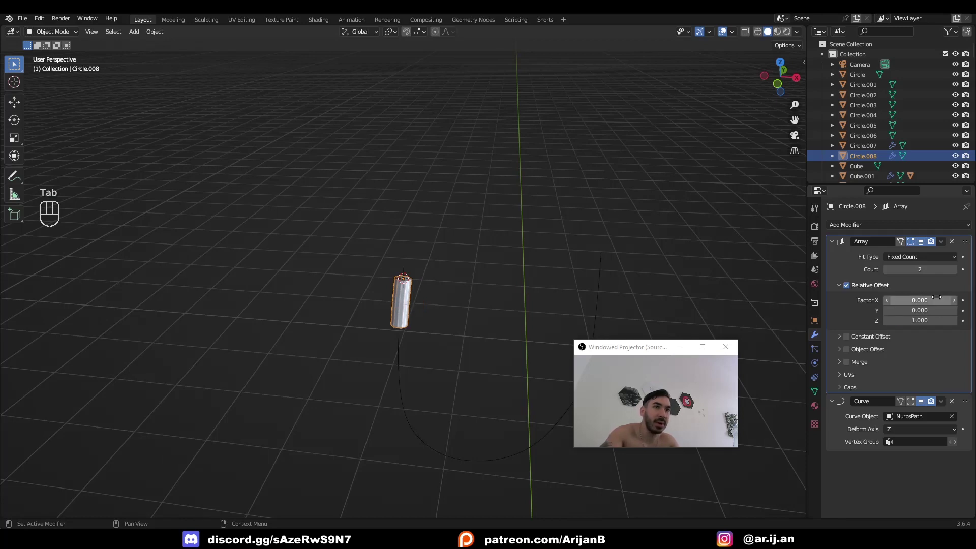
drag(916, 270, 961, 269)
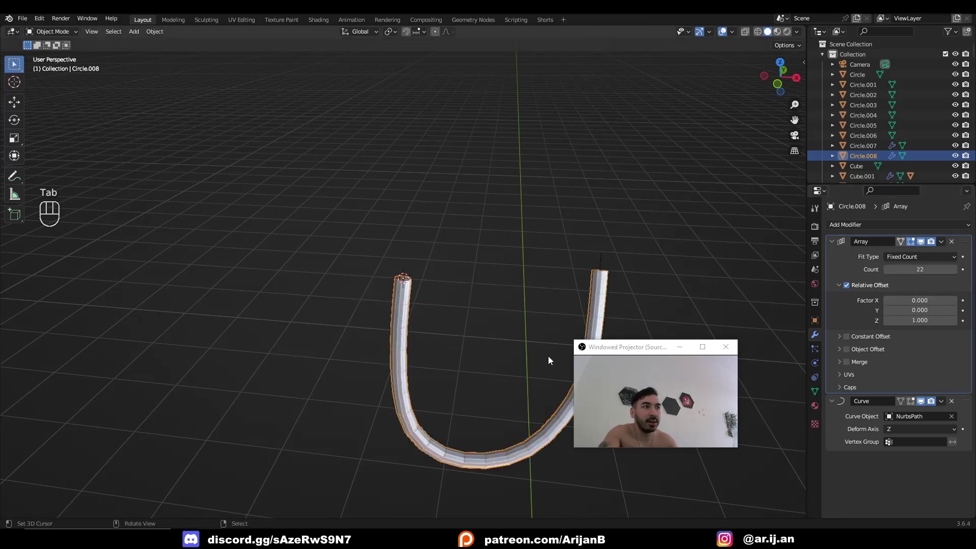
- Try scaling the arrayed pipe, and delete it together with its guide path
key(s)
click(508, 388)
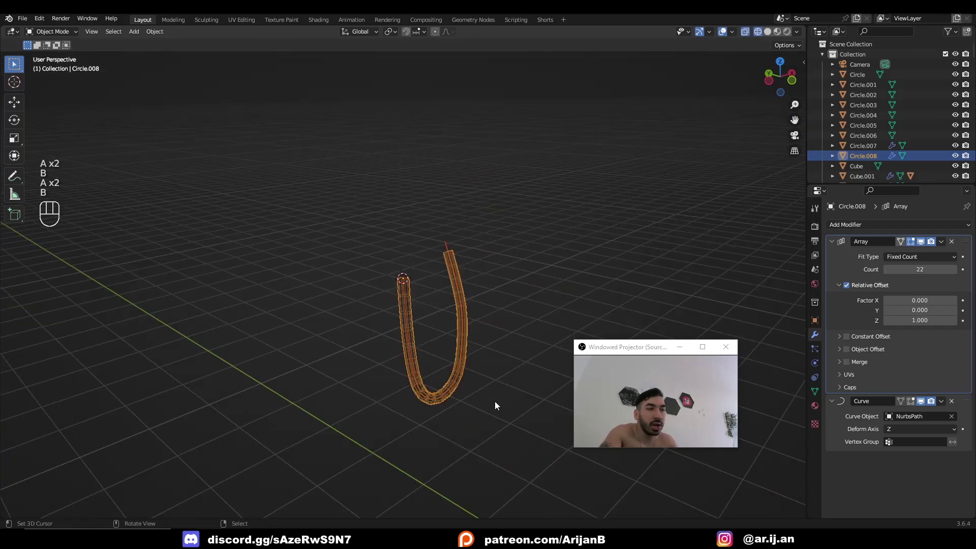
key(x)
click(493, 395)
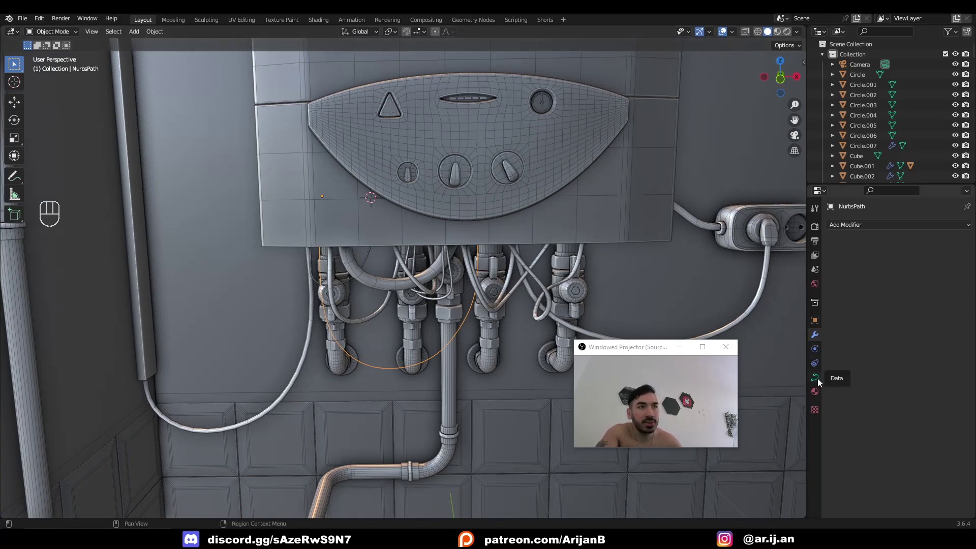
- Give the path under the boiler a round bevel with a depth of 0.02 m in its geometry settings
click(814, 379)
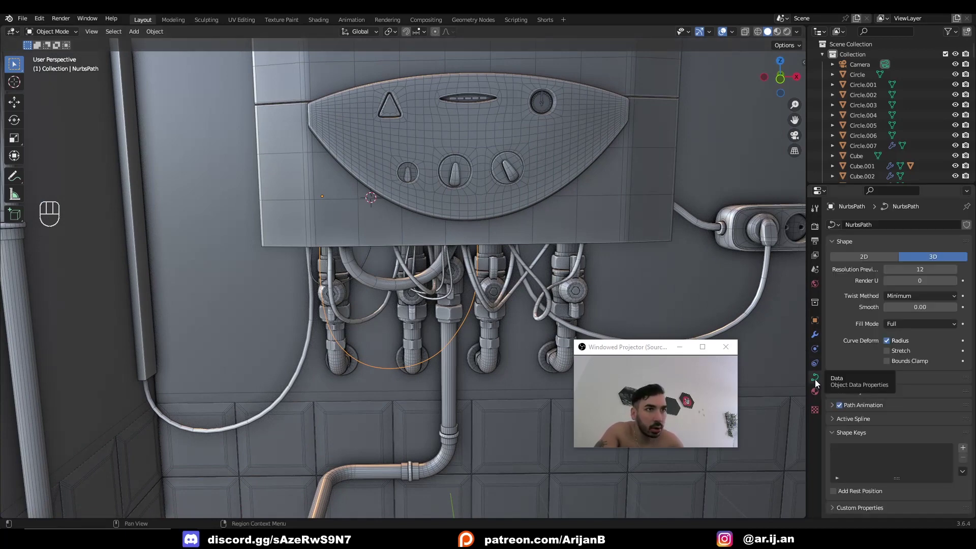
click(836, 391)
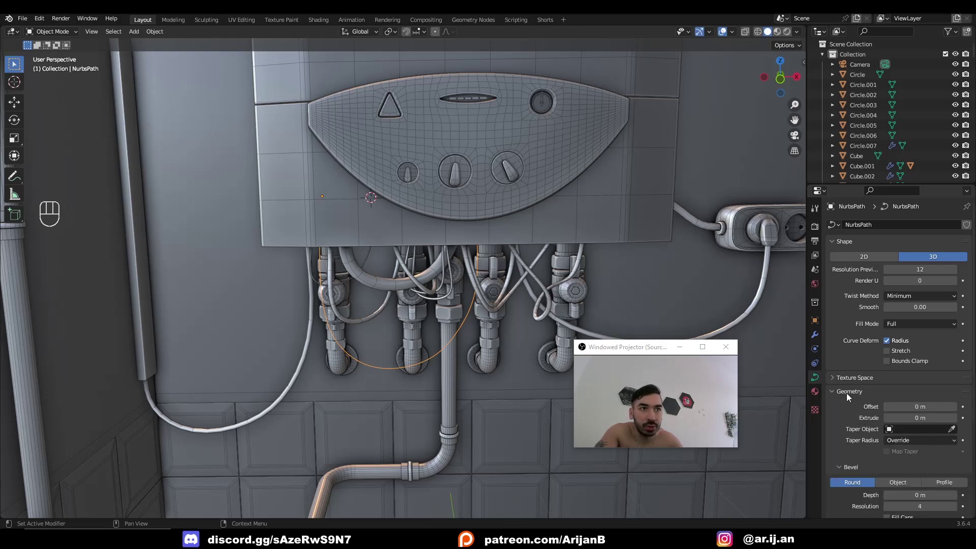
scroll(846, 391, down, 4)
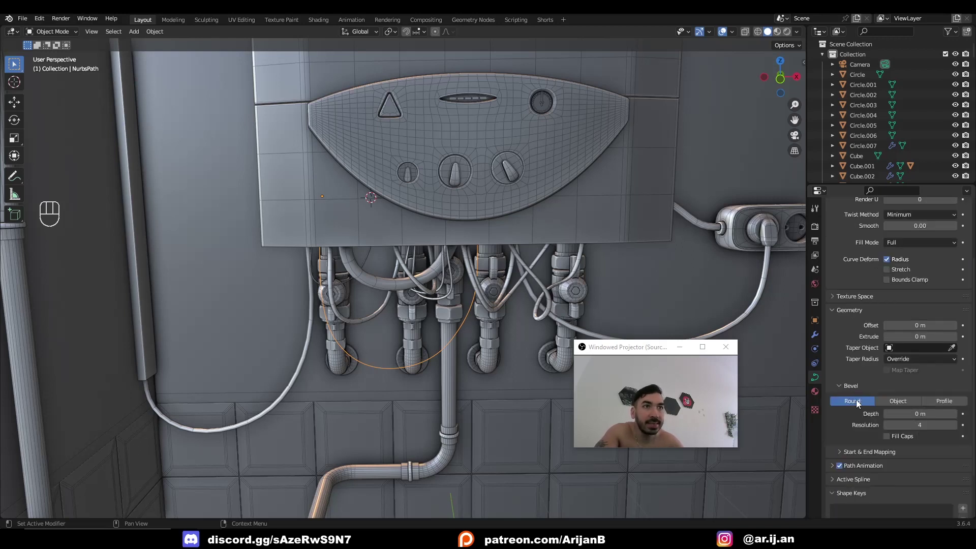
click(953, 414)
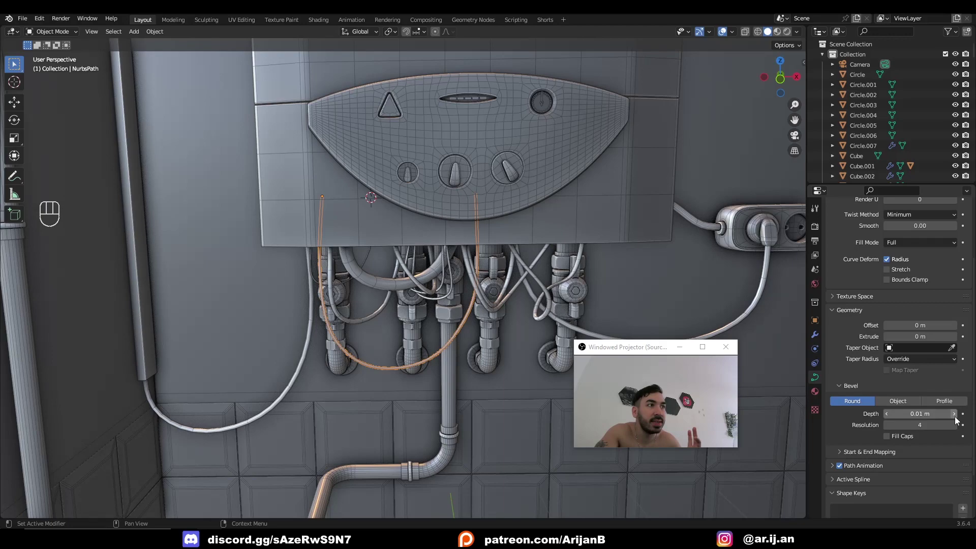
click(953, 414)
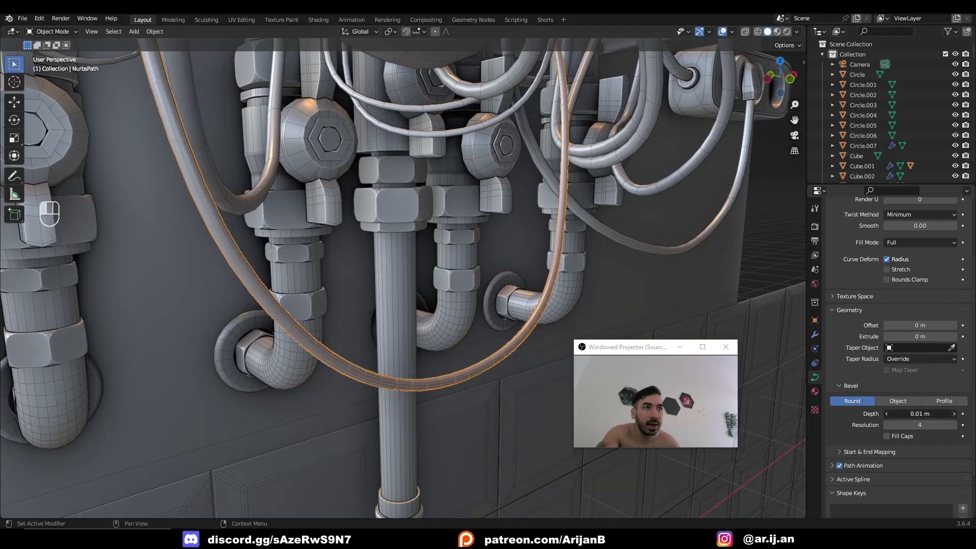
- Inspect the beveled path's mesh in wireframe and increase its bevel depth to 0.05 m
key(z)
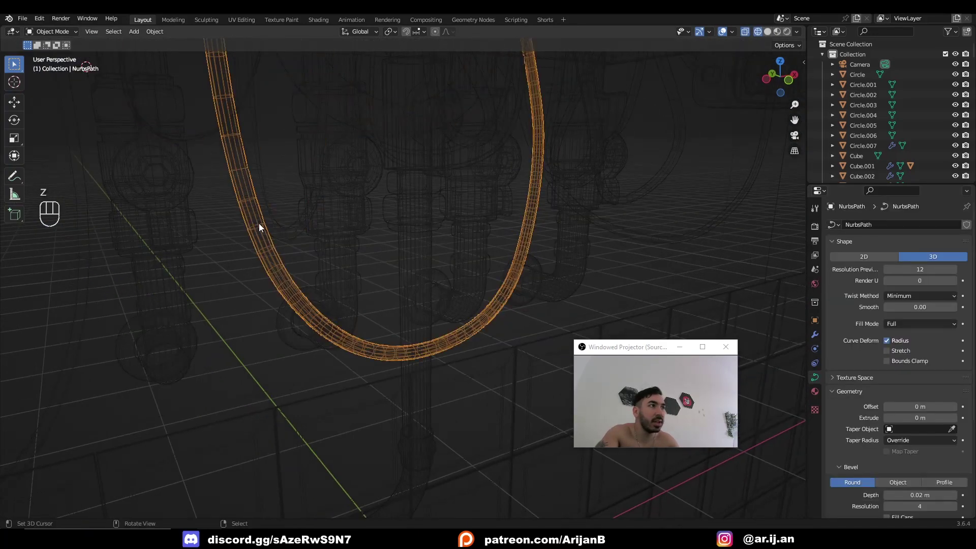
key(z)
middle_drag(263, 241, 313, 251)
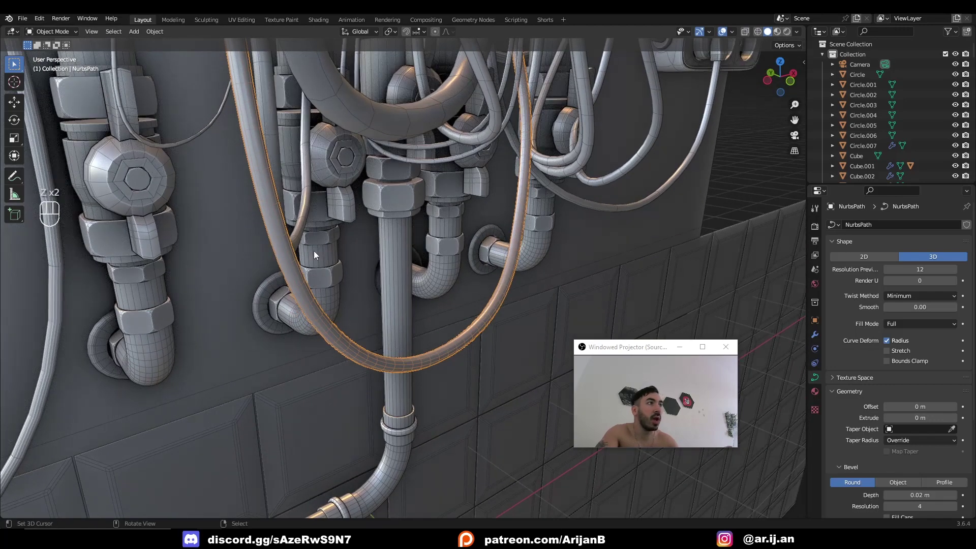
scroll(335, 275, down, 2)
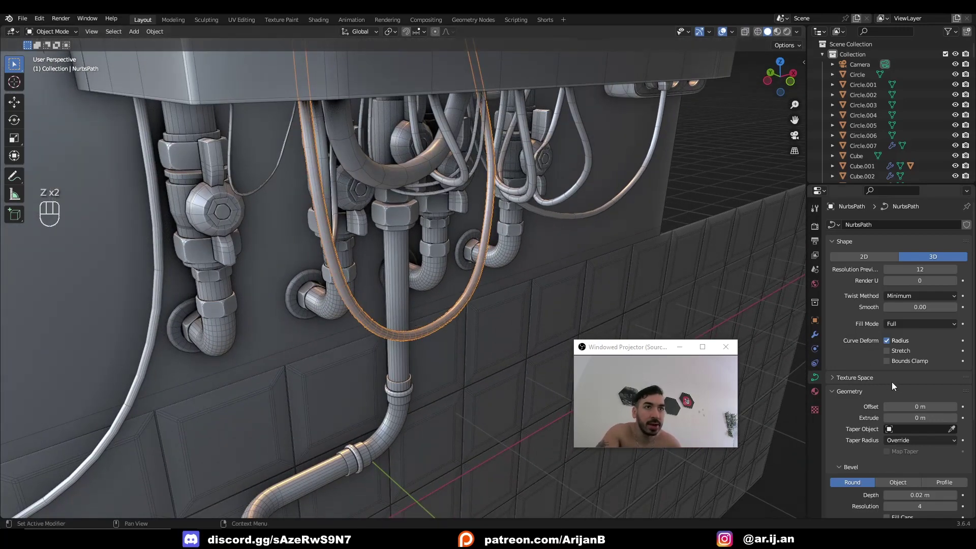
scroll(891, 382, down, 1)
click(954, 475)
click(953, 475)
click(953, 475)
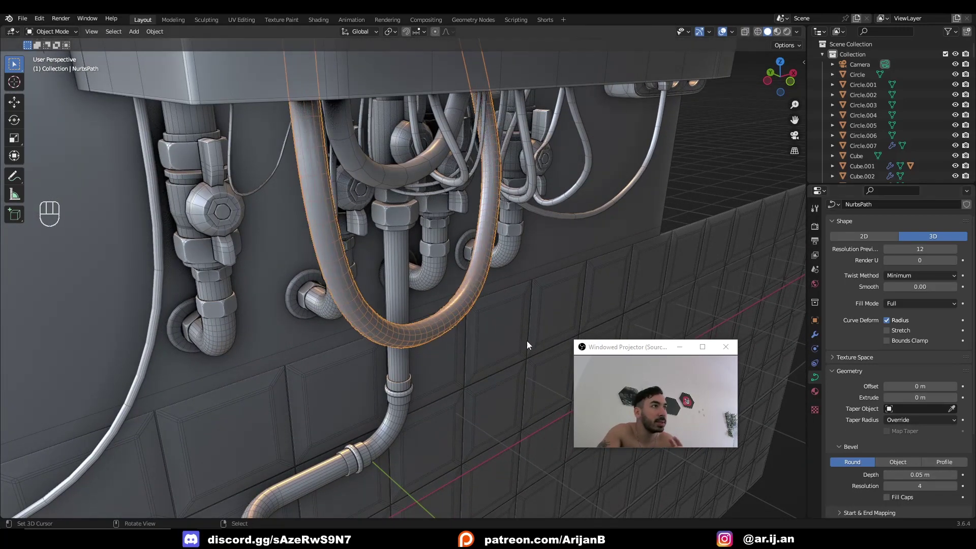
- Move the beveled path 5 m along the Y axis, clear of the boiler
middle_drag(526, 340, 498, 323)
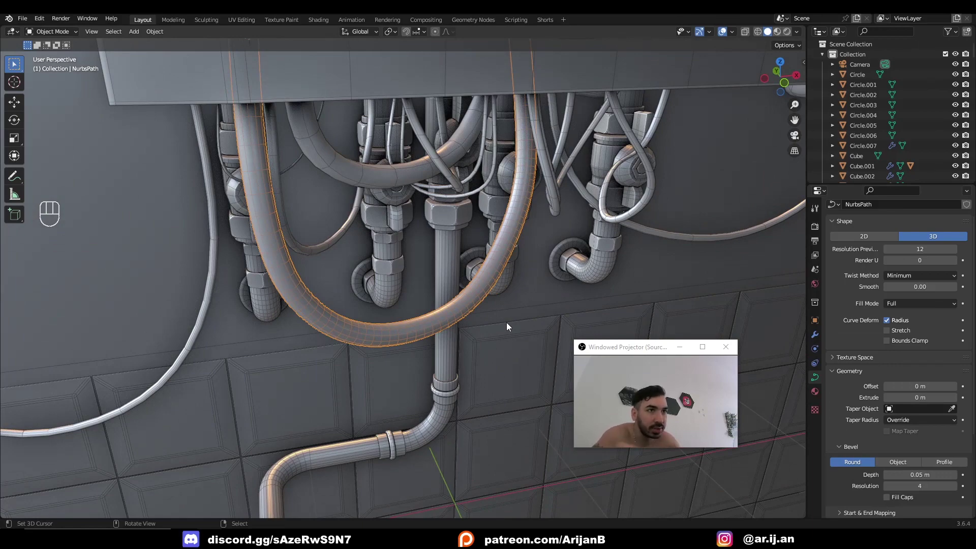
key(g)
key(y)
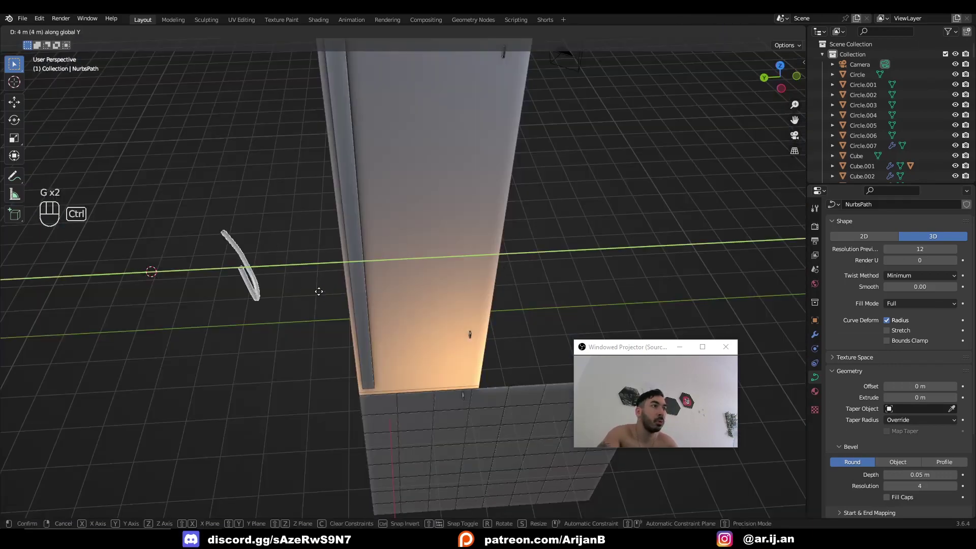
ctrl+click(189, 313)
middle_drag(189, 317, 469, 327)
scroll(477, 333, up, 2)
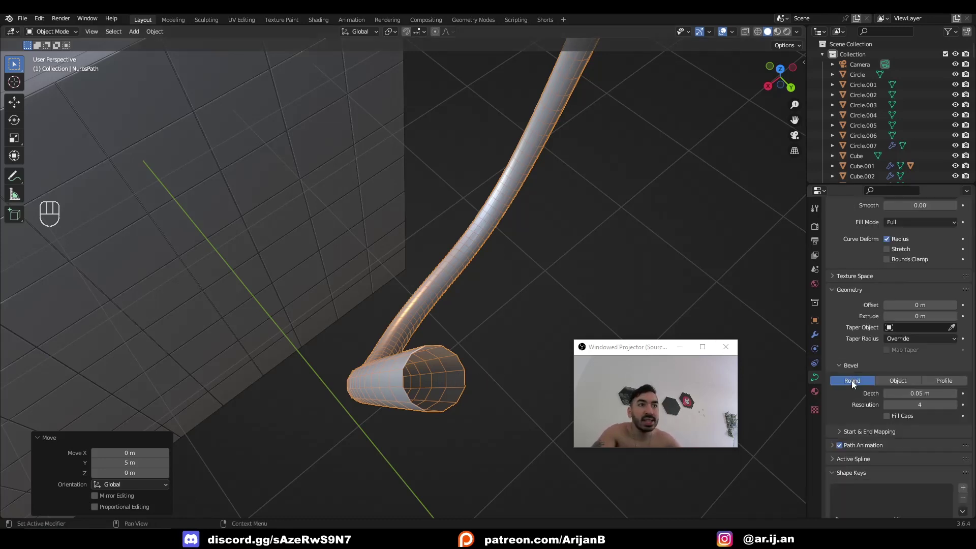
- Switch the path's bevel from Round to Profile and bring its profile curve into view
scroll(852, 380, down, 4)
click(944, 380)
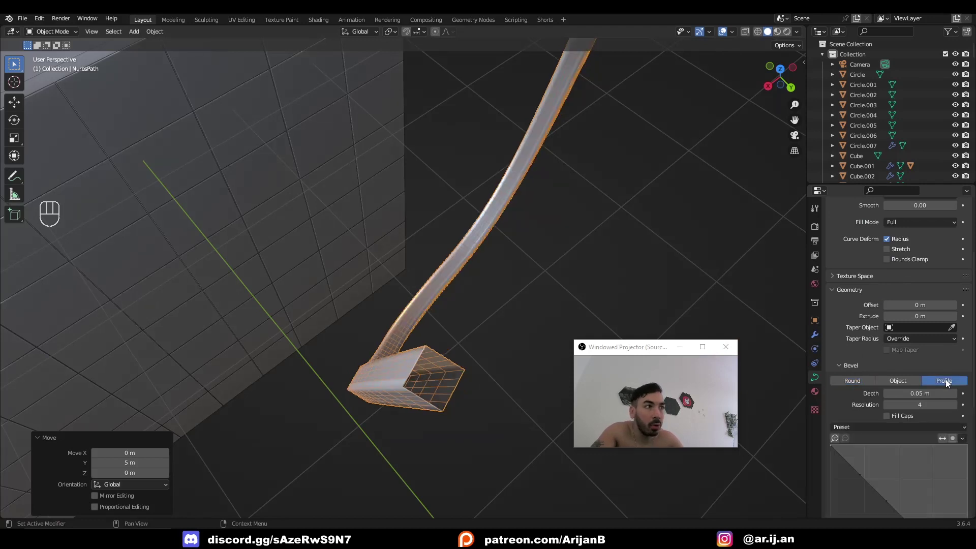
scroll(898, 380, down, 6)
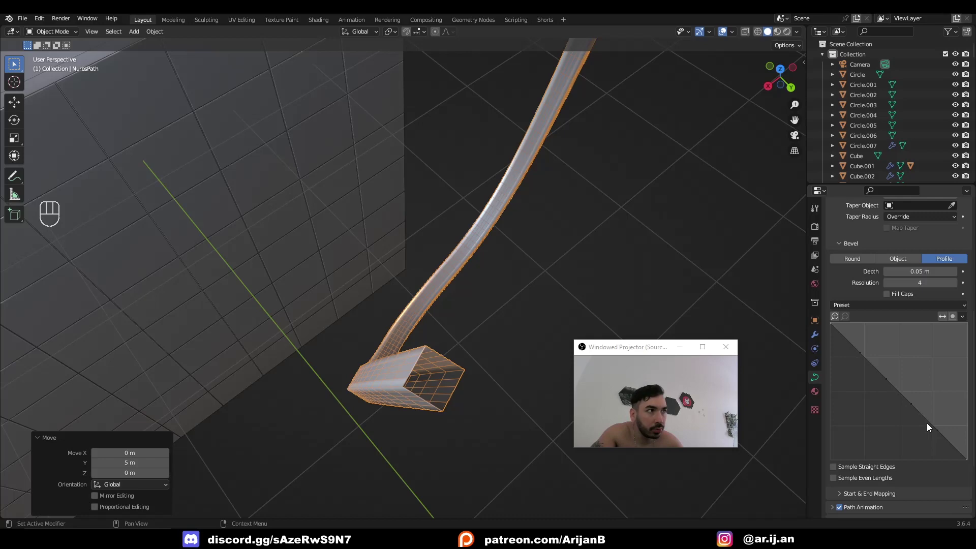
middle_drag(440, 405, 425, 376)
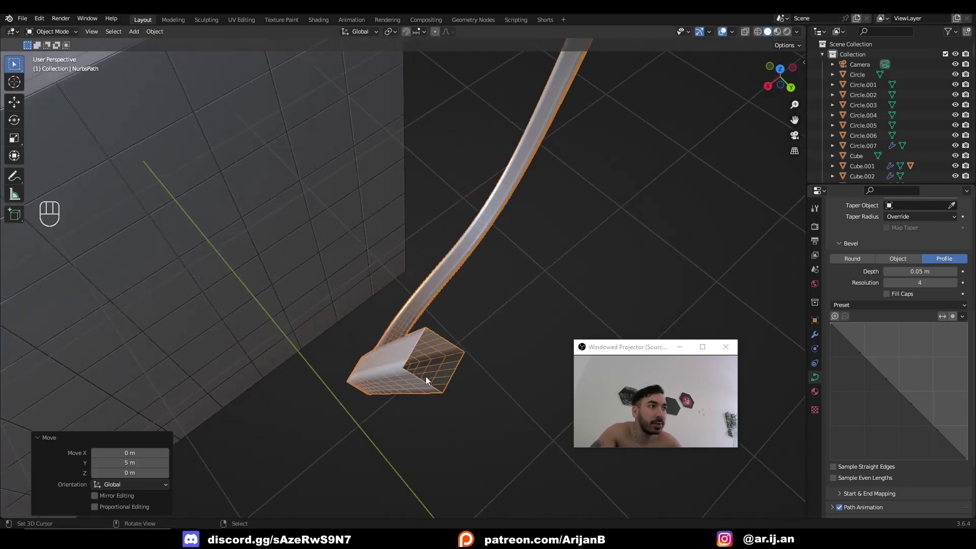
- Reshape the bevel profile curve by adding and moving points to give the pipe a star-like cross-section
drag(886, 378, 859, 431)
middle_drag(508, 397, 455, 353)
drag(858, 431, 906, 403)
drag(868, 366, 858, 392)
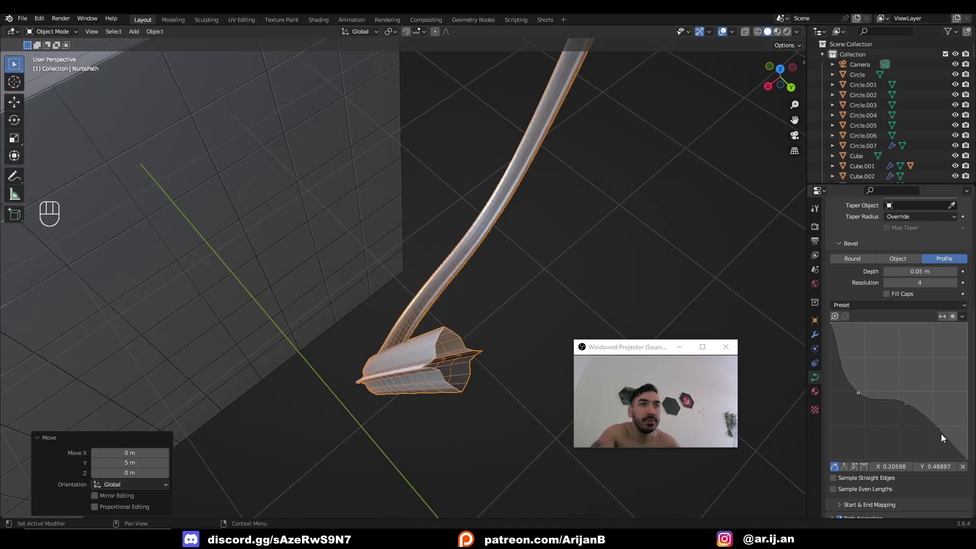
drag(941, 434, 913, 448)
middle_drag(512, 424, 525, 420)
click(526, 421)
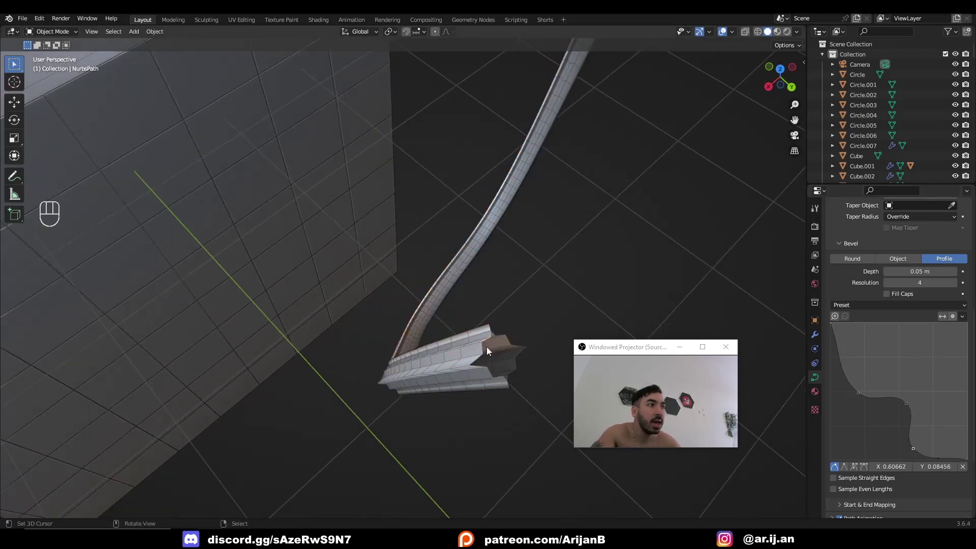
- Turn off the wireframe overlay and set the path's bevel back to Round
click(732, 32)
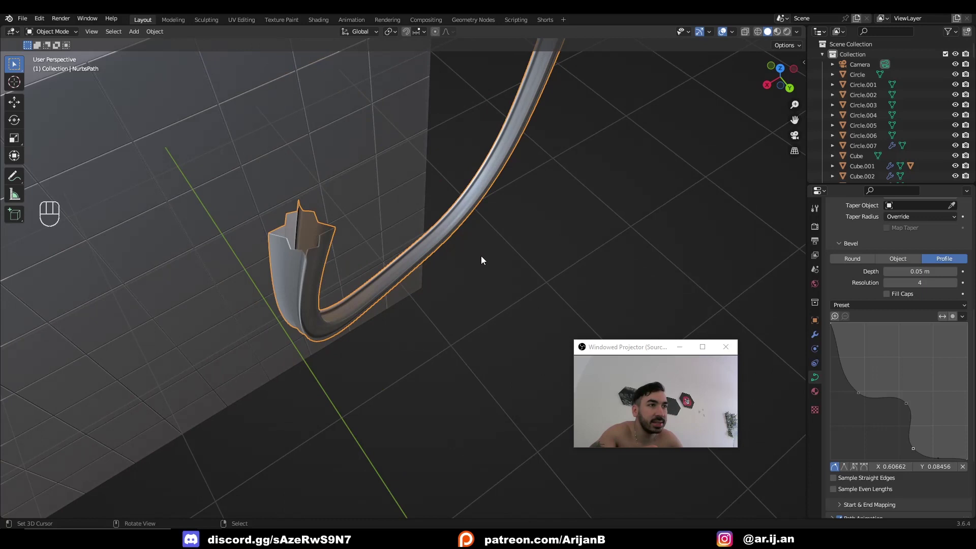
click(852, 258)
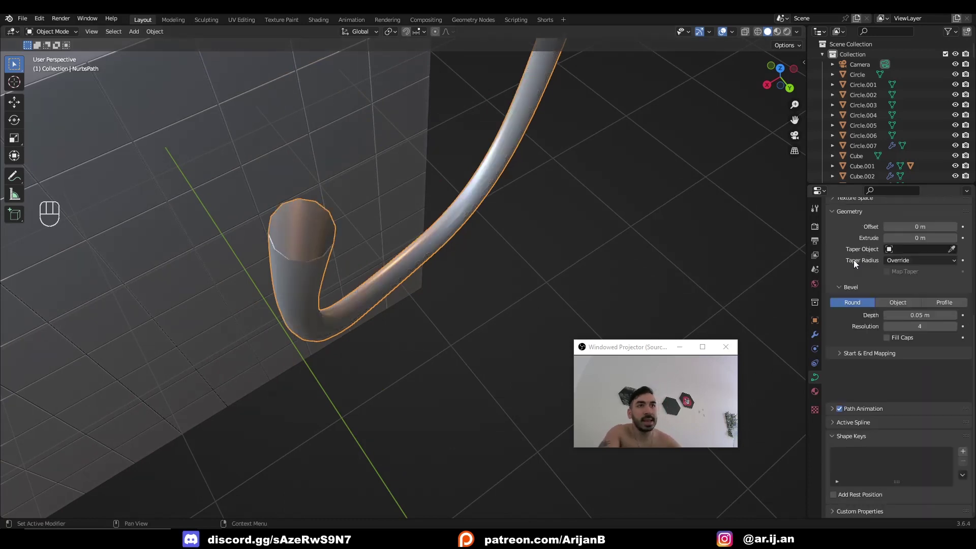
middle_drag(403, 285, 350, 294)
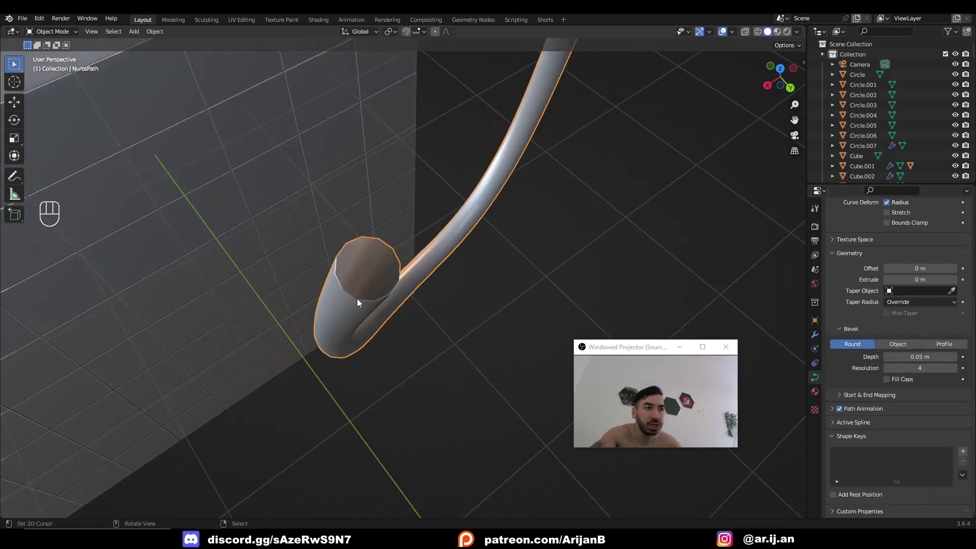
- Move the path back along the Y axis to its place under the boiler
scroll(535, 276, down, 10)
middle_drag(457, 294, 529, 274)
key(g)
key(g)
key(g)
middle_click(498, 277)
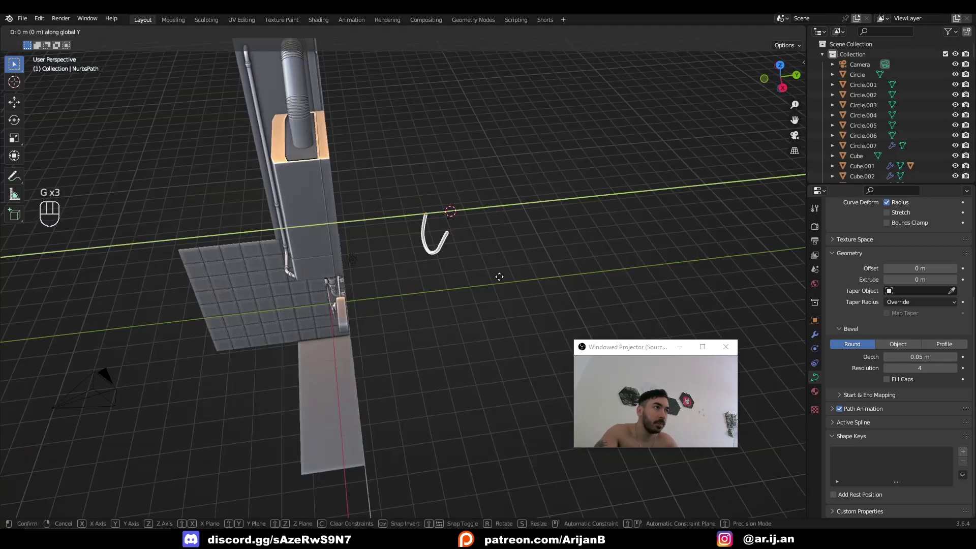
ctrl+click(379, 301)
- Edit the path's control points, moving the two lowest ones down and outward to widen the pipe's bend
middle_drag(346, 297, 461, 259)
scroll(461, 259, up, 9)
key(Tab)
key(2)
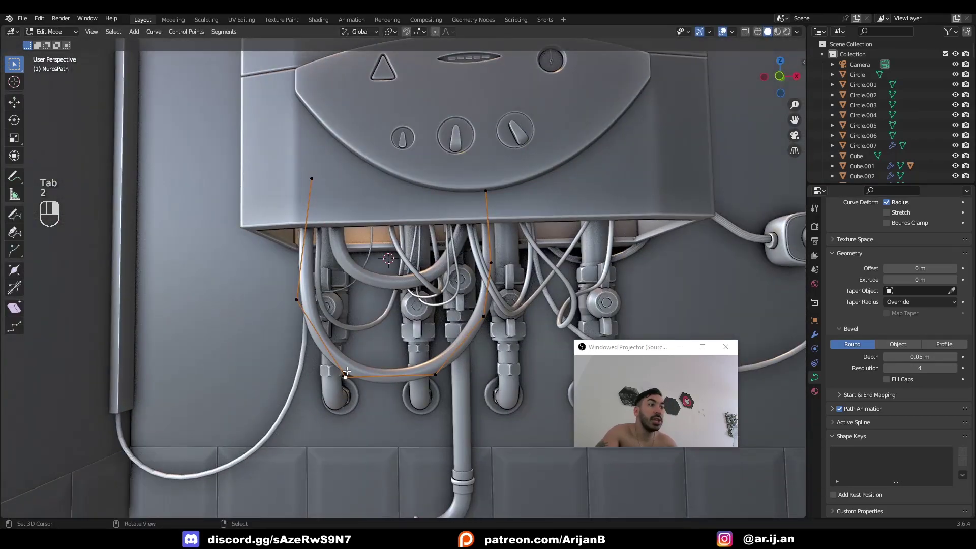
click(344, 375)
key(g)
click(326, 407)
right_click(428, 374)
key(g)
click(482, 390)
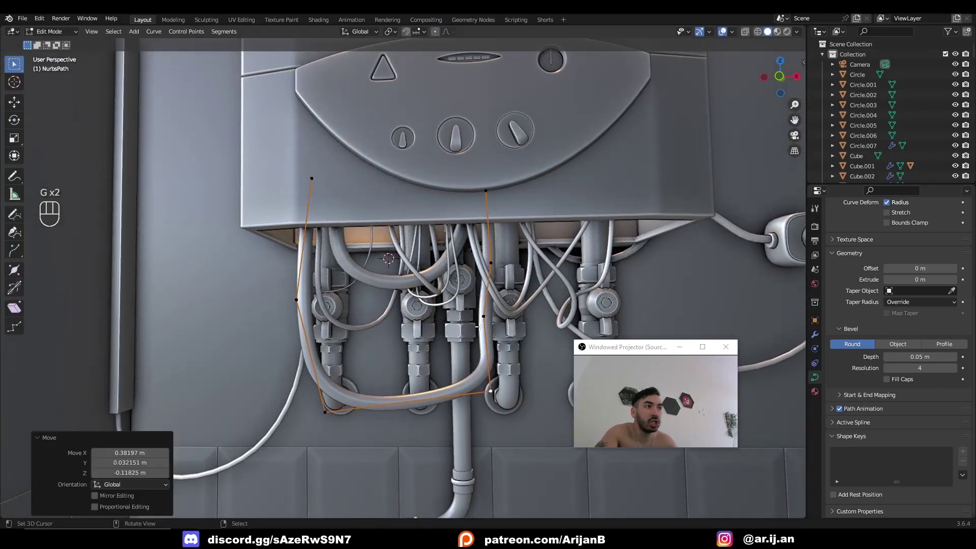
- Reposition the remaining control points on the rising end of the pipe so it leans up into the boiler
right_click(480, 321)
key(g)
click(509, 313)
right_click(492, 269)
key(g)
click(500, 256)
middle_drag(518, 218, 445, 280)
right_click(494, 201)
key(g)
click(472, 183)
click(441, 185)
key(Tab)
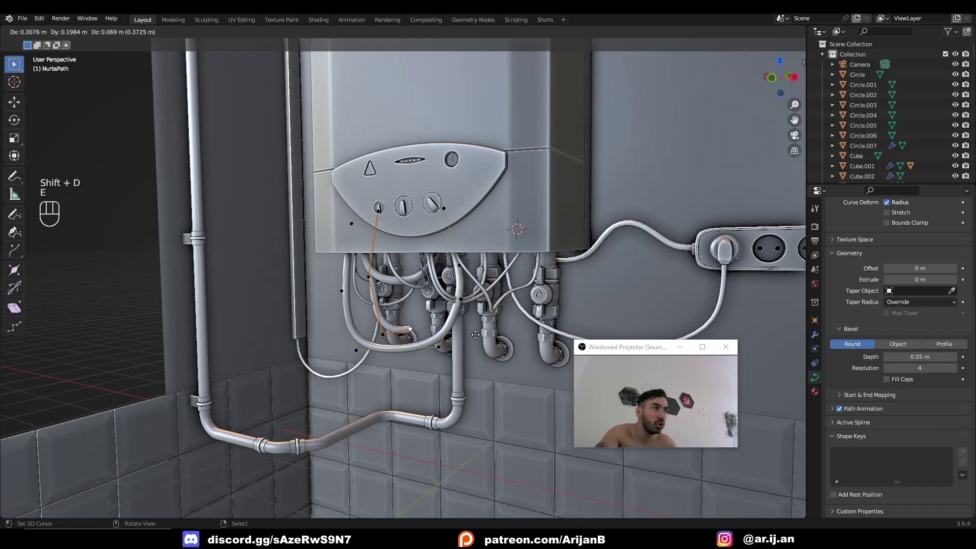
- Extrude the duplicated control points into a second hanging pipe that curves back up into the boiler
key(e)
key(e)
click(475, 324)
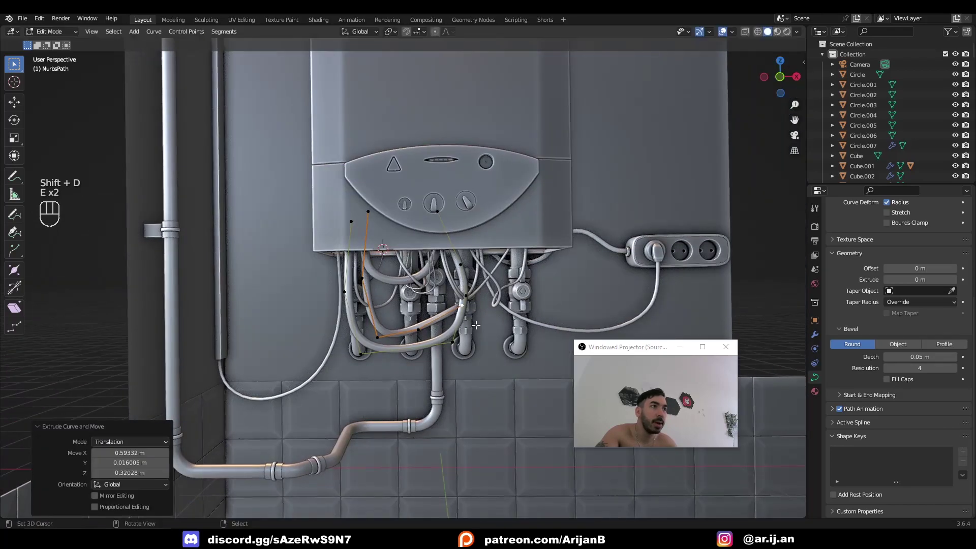
key(g)
middle_drag(475, 323, 379, 315)
click(503, 314)
key(e)
click(502, 279)
click(469, 275)
key(Tab)
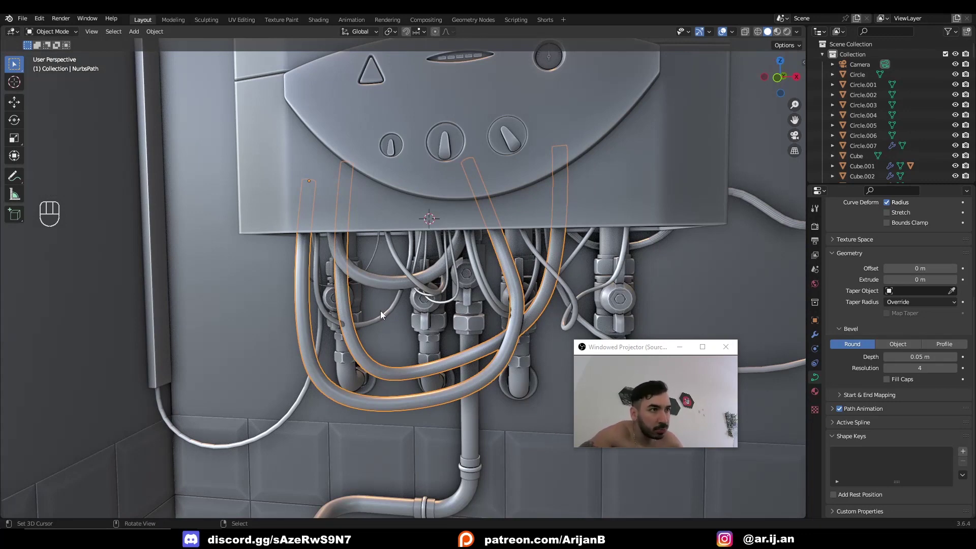
- Convert the two-pipe path object from a curve to a mesh
key(Tab)
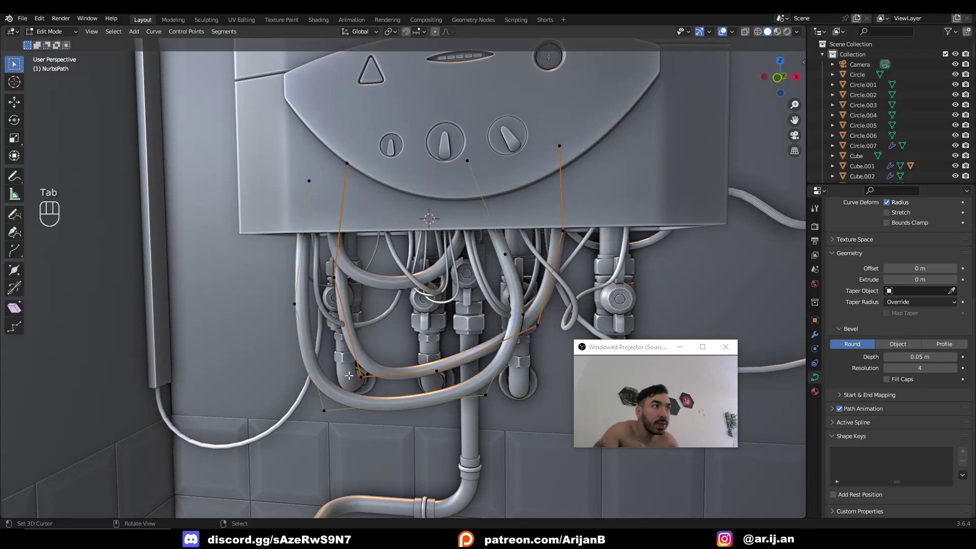
key(Tab)
scroll(371, 358, up, 2)
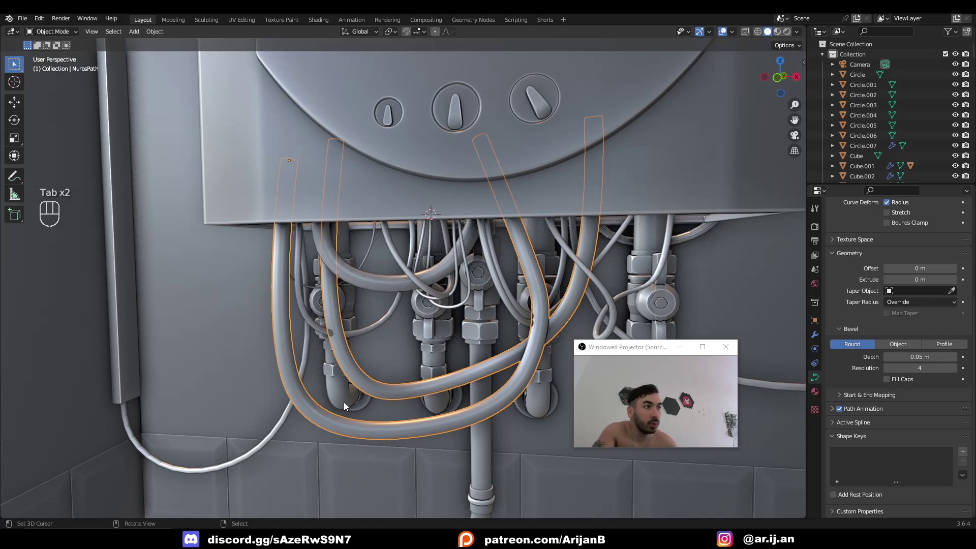
click(162, 31)
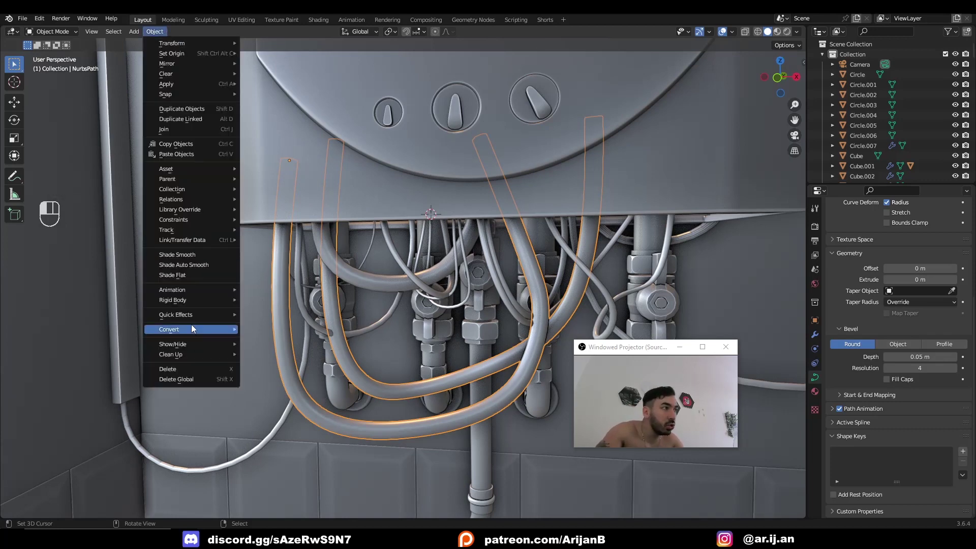
mouse_move(173, 330)
click(288, 338)
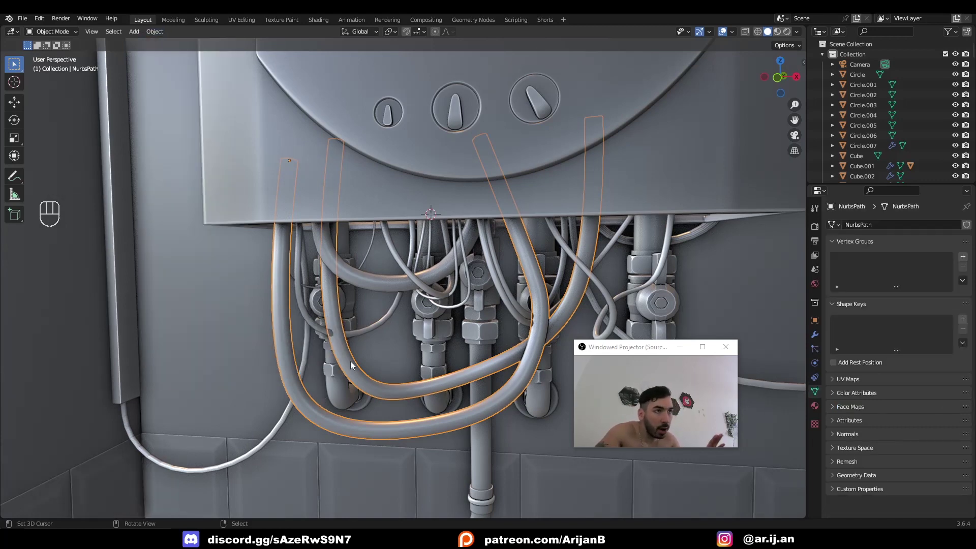
- Inspect the converted pipes' edges in edit mode and switch to face selection
key(Tab)
key(2)
key(a)
middle_drag(377, 316, 529, 254)
key(a)
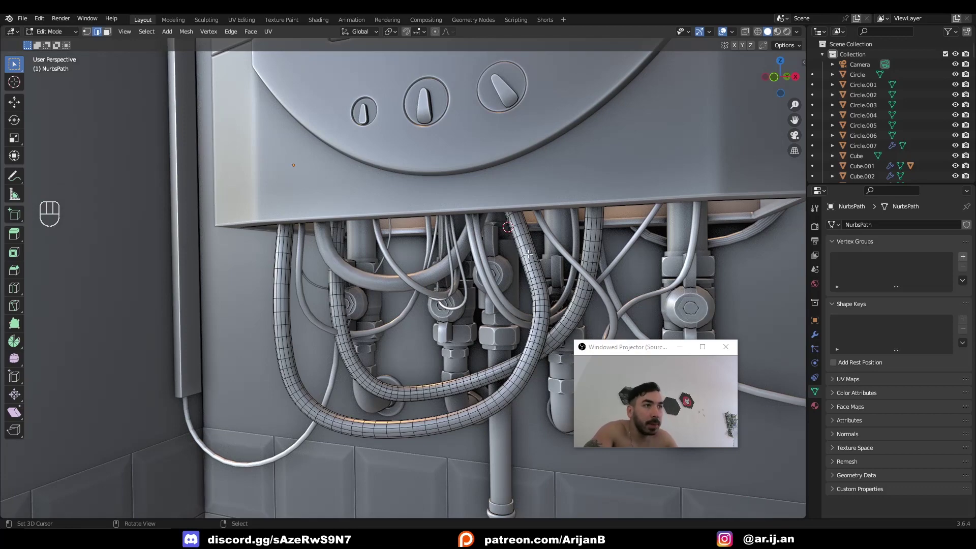
key(3)
scroll(335, 244, up, 4)
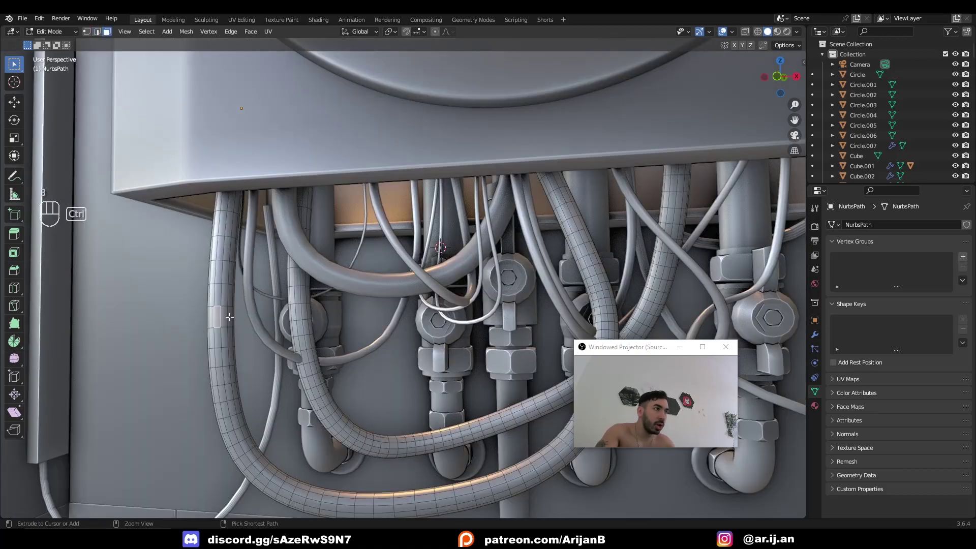
- Try extruding selected faces on the outer pipe of the converted mesh
ctrl+click(264, 331)
key(e)
middle_drag(264, 331, 332, 359)
click(274, 331)
key(Tab)
scroll(332, 359, down, 2)
key(Tab)
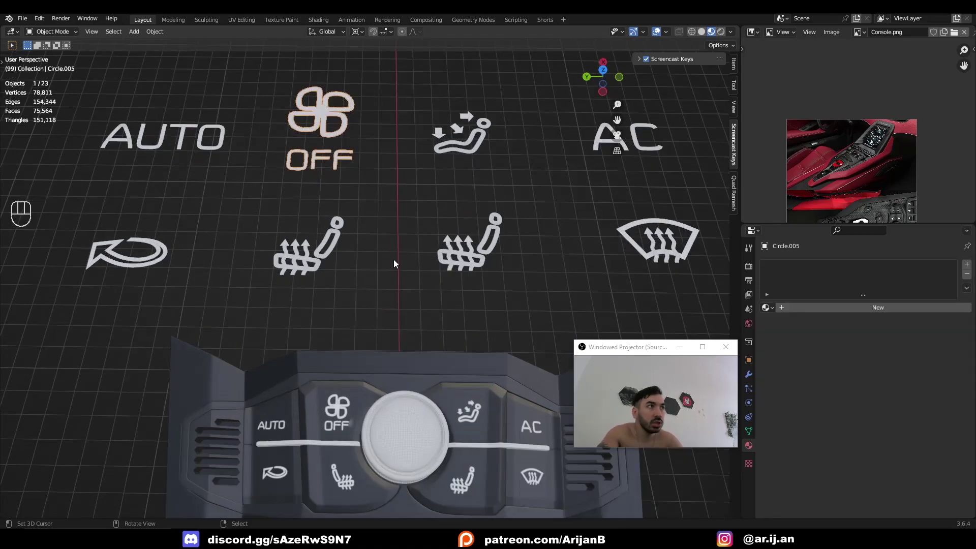
- Select the AUTO icon in the car console scene and examine the climate buttons in the reference image
scroll(356, 228, down, 2)
click(218, 174)
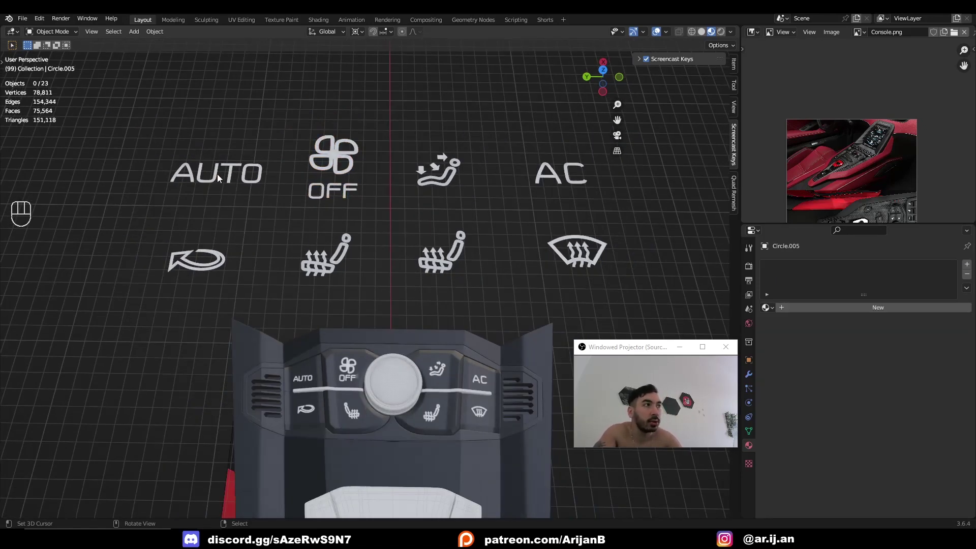
middle_drag(405, 388, 426, 374)
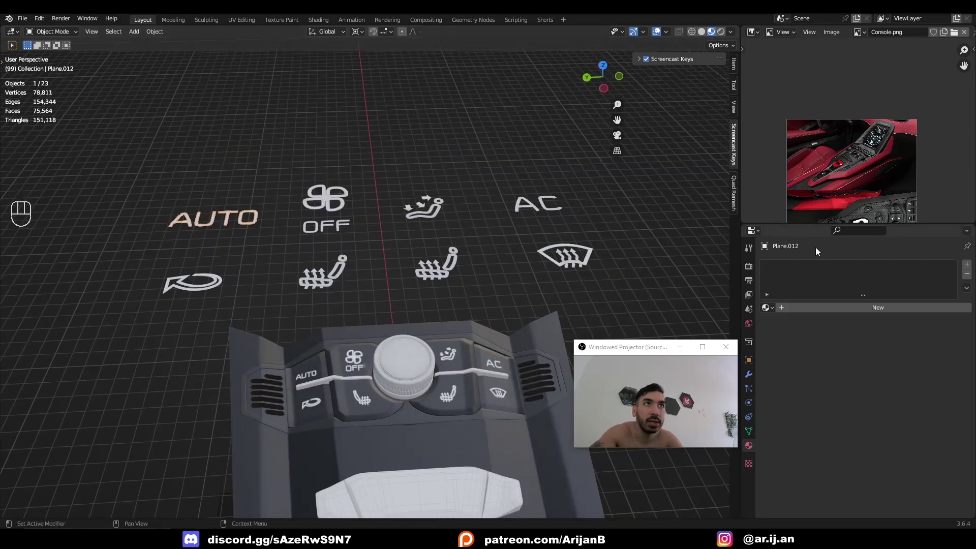
scroll(872, 129, up, 5)
scroll(872, 128, up, 6)
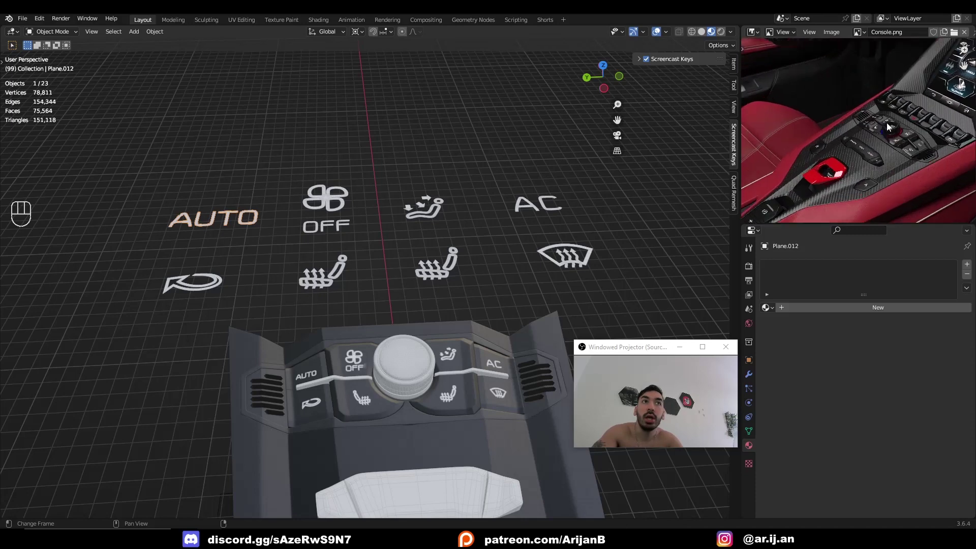
middle_drag(830, 142, 794, 123)
scroll(794, 123, up, 3)
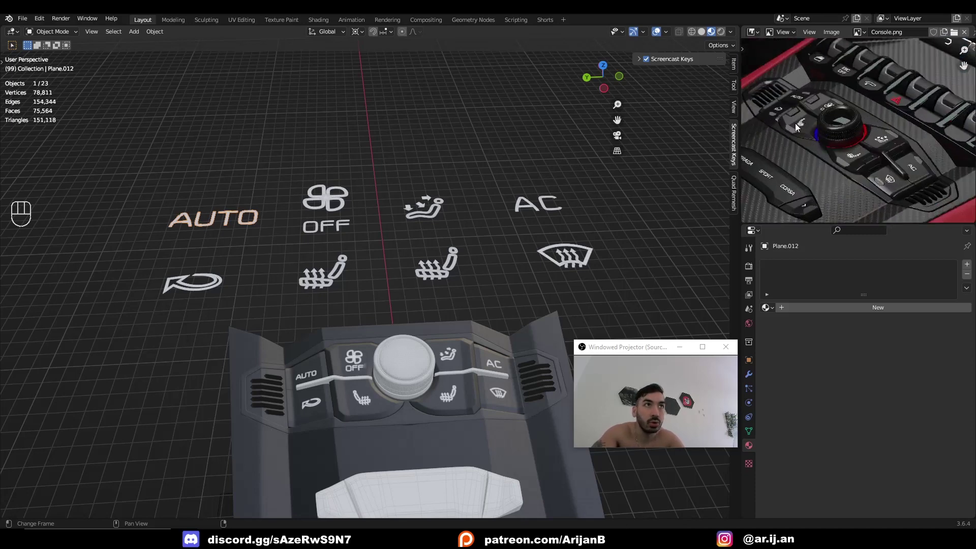
- Examine the flat icons and the console buttons from several angles in solid and material preview shading
middle_drag(304, 164, 300, 196)
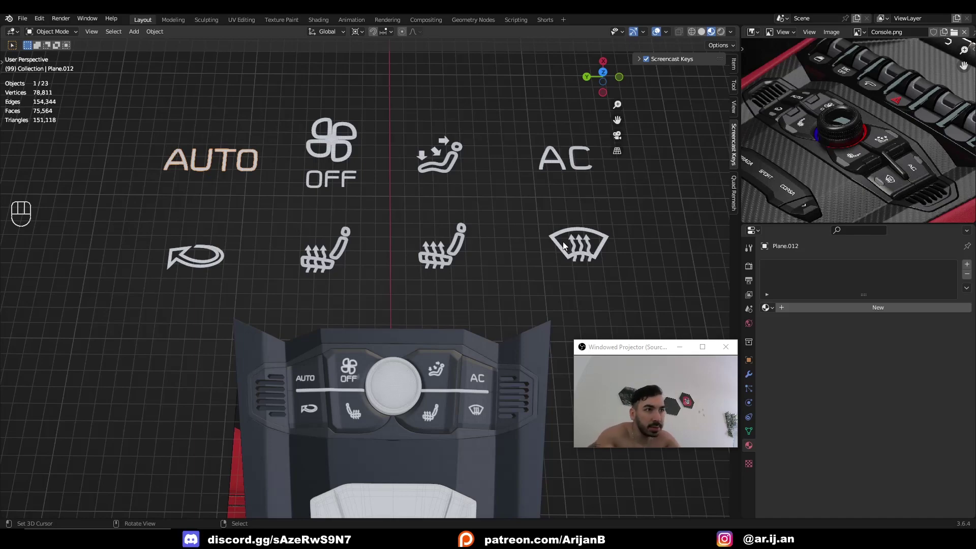
scroll(379, 332, down, 3)
middle_drag(379, 331, 631, 93)
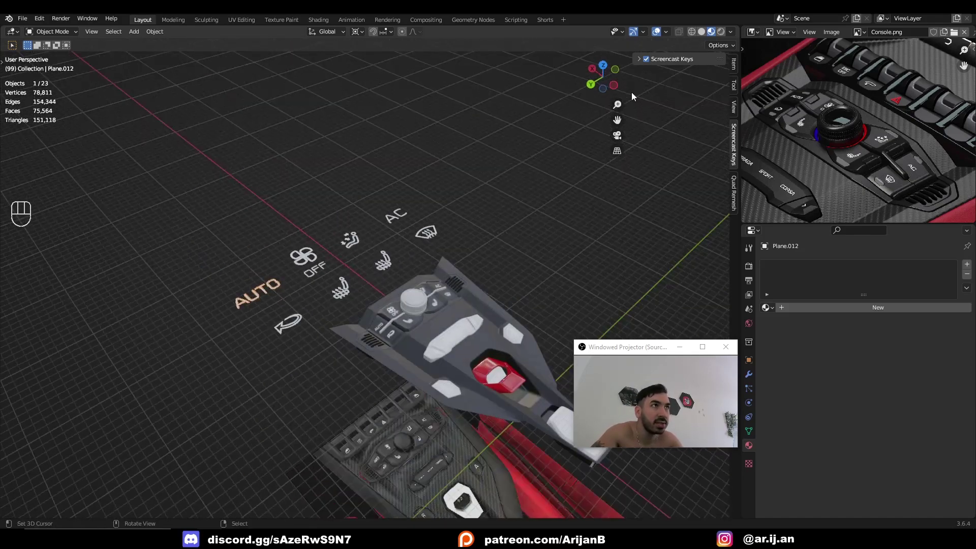
click(701, 32)
middle_drag(450, 300, 406, 264)
scroll(403, 325, up, 4)
mouse_move(403, 327)
middle_down()
mouse_move(432, 356)
mouse_move(337, 397)
middle_up()
click(712, 32)
scroll(307, 425, down, 2)
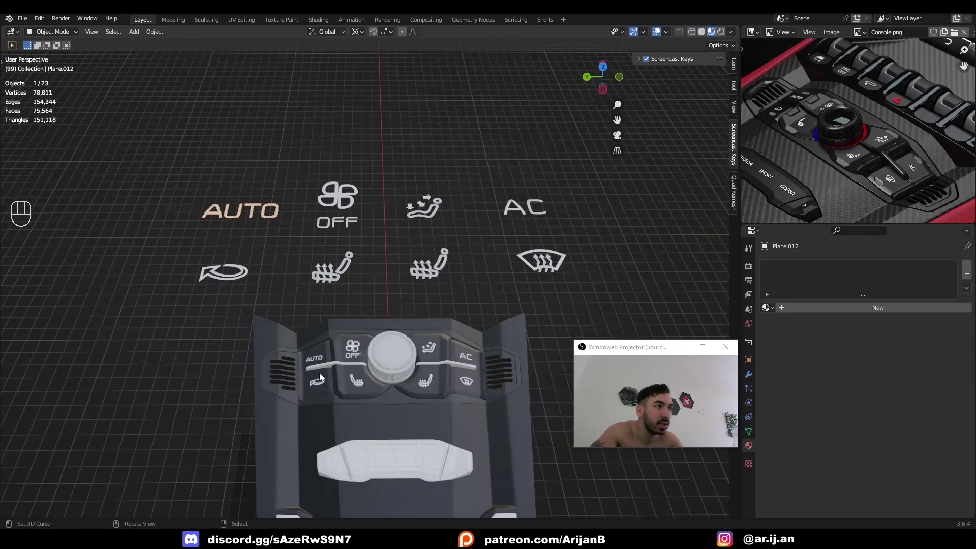
- Switch the viewport to solid shading and examine the whole console in the reference image
click(701, 30)
scroll(888, 110, down, 5)
mouse_move(824, 114)
middle_down()
mouse_move(894, 118)
mouse_move(880, 135)
middle_up()
scroll(921, 136, down, 1)
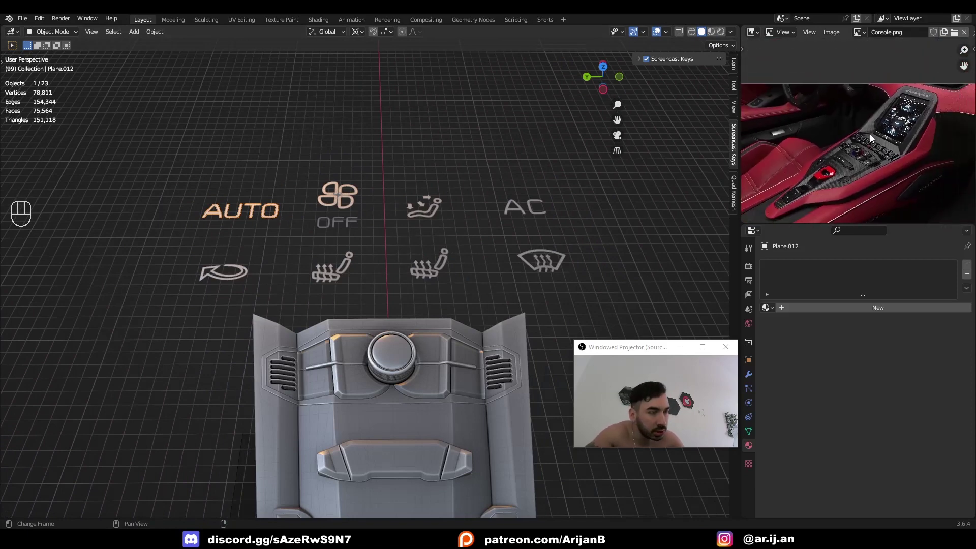